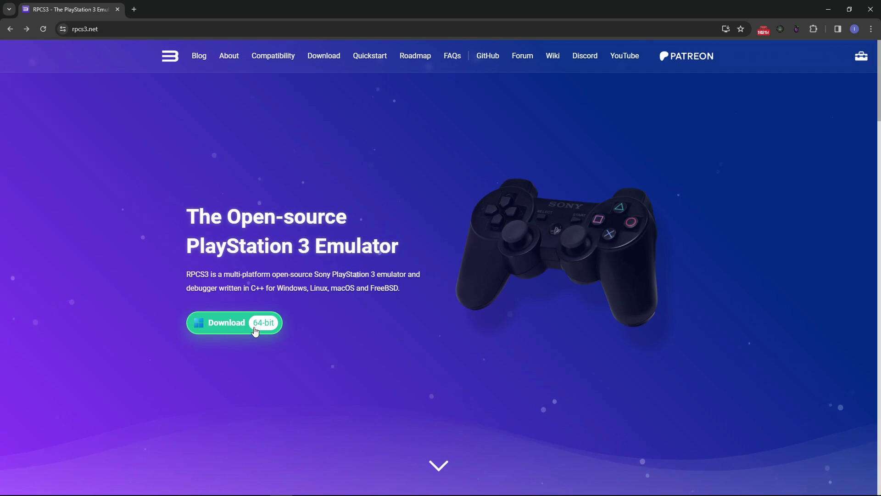
- Download the 64-bit Windows build of RPCS3 from the emulator's website
click(234, 327)
scroll(284, 312, down, 4)
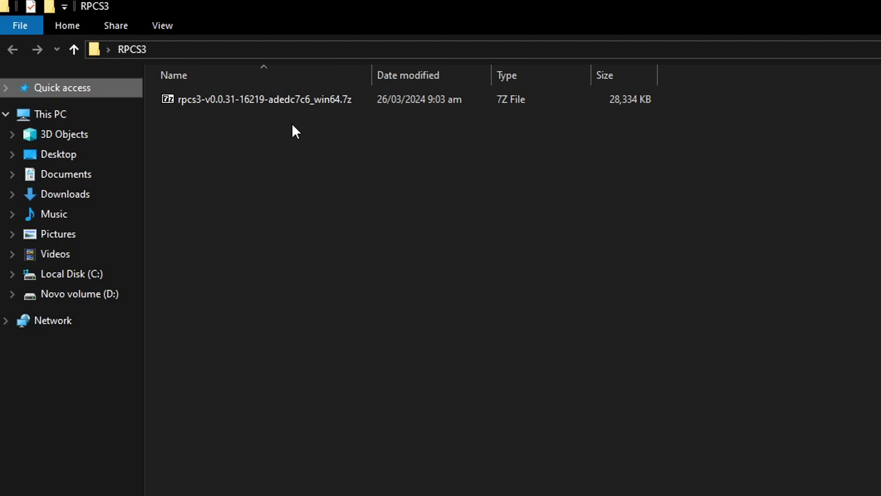
- Extract the rpcs3-v0.0.31-16219-adedc7c6_win64.7z archive directly into the RPCS3 folder with 7-Zip, and permanently delete the archive
click(271, 100)
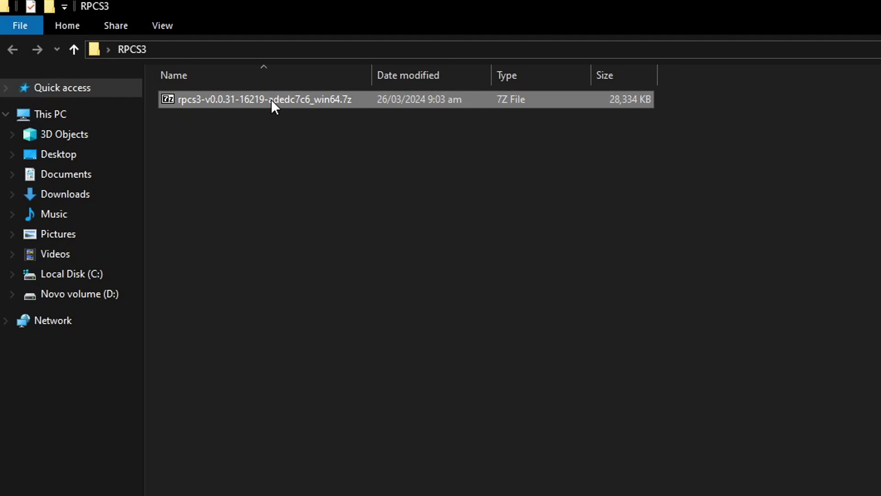
right_click(271, 99)
mouse_move(338, 129)
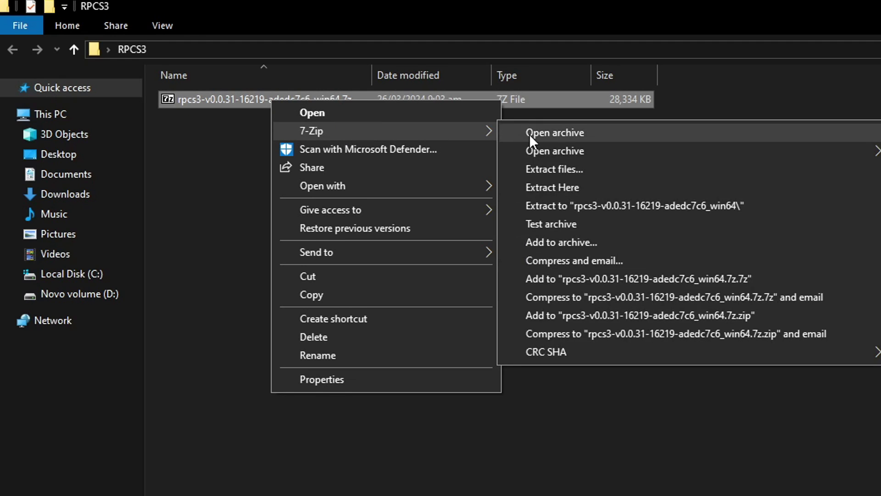
click(554, 191)
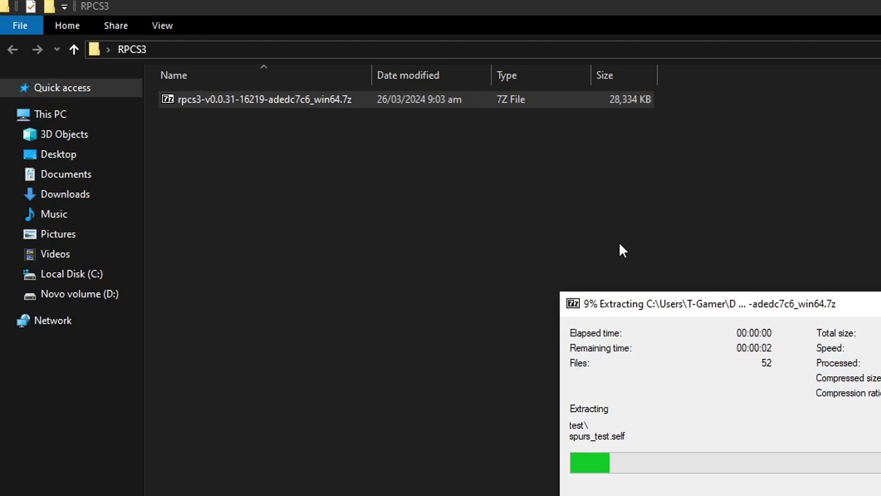
key(shift+Delete)
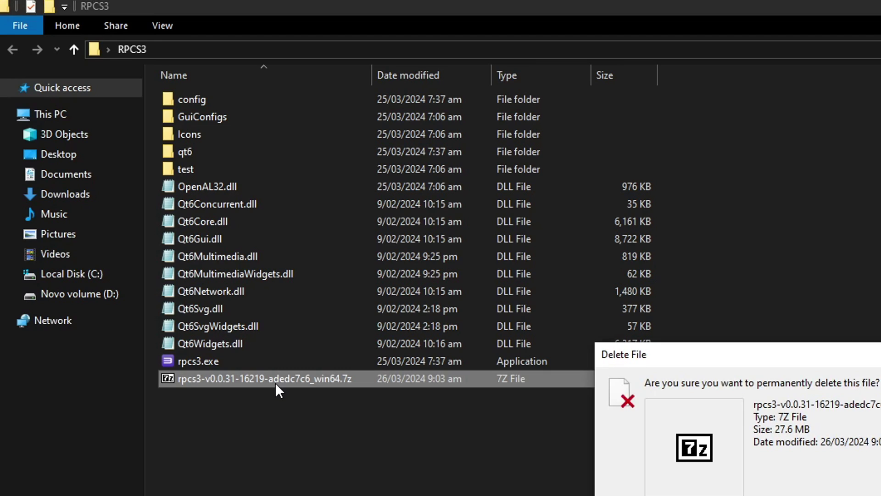
key(Return)
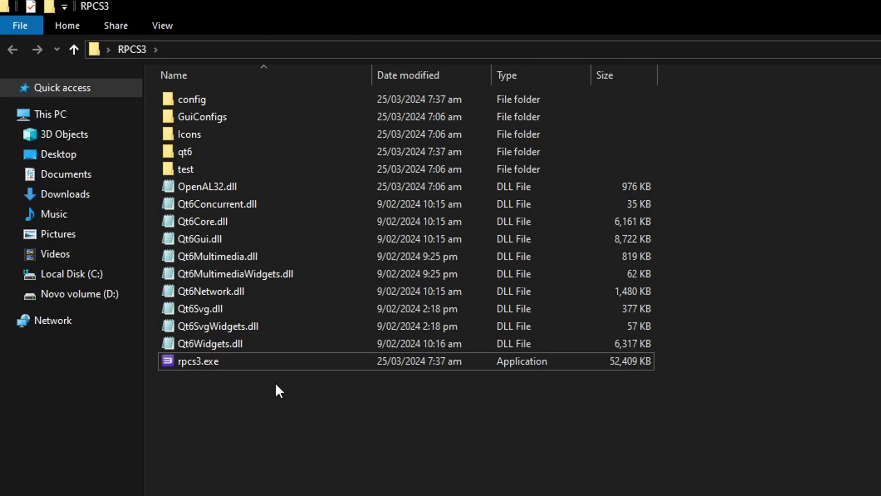
- Launch rpcs3.exe and complete the welcome dialog with the dark theme off, the Quickstart guide marked as read and Do not show again enabled
click(197, 359)
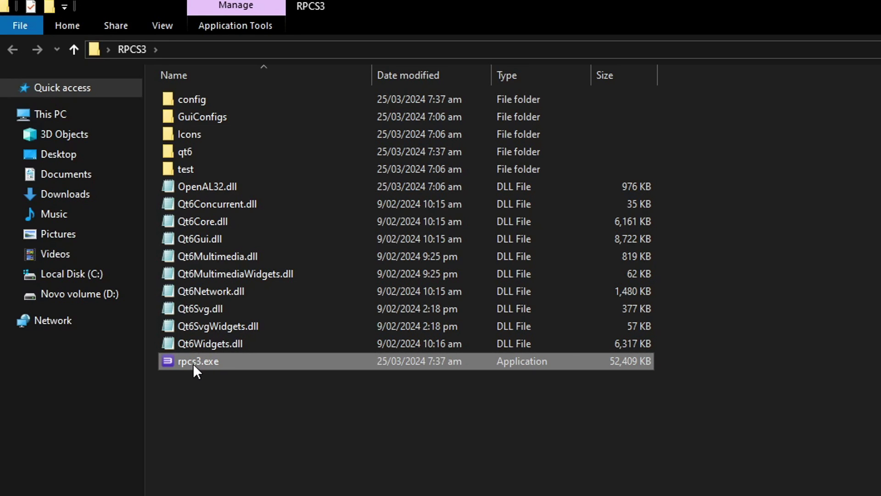
double_click(219, 362)
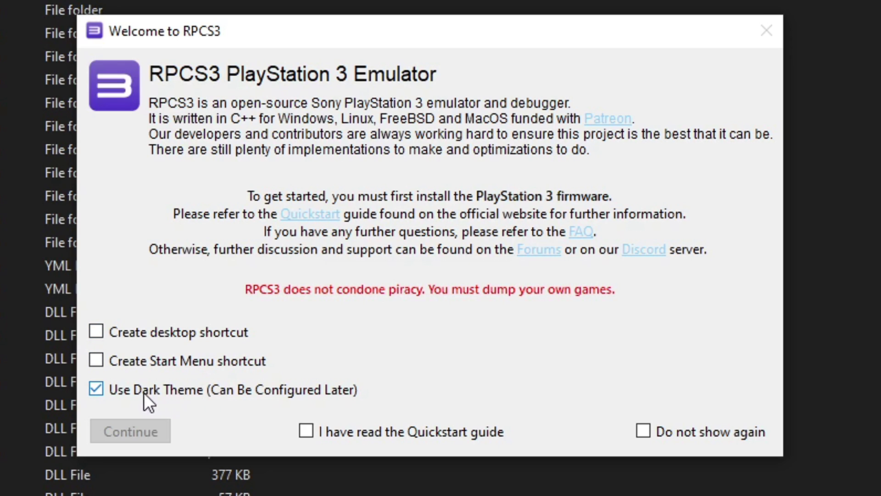
click(166, 393)
click(308, 433)
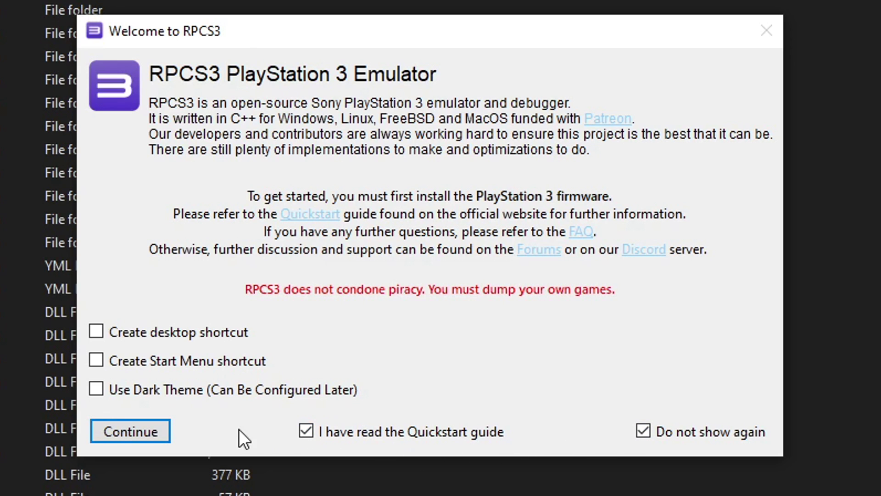
click(147, 436)
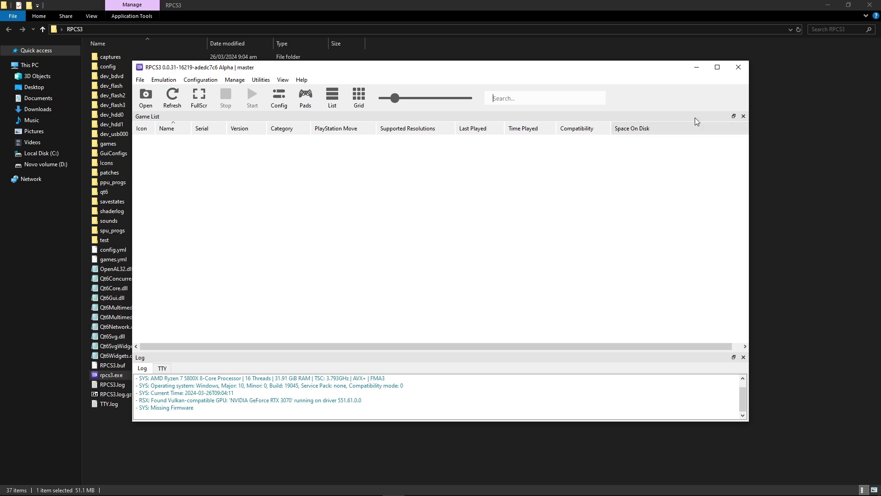
click(717, 67)
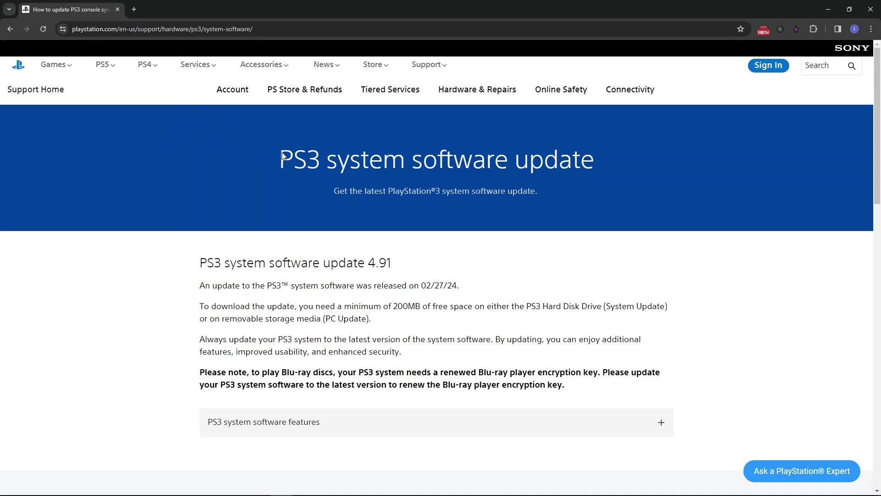
- Save the PS3 system software update for computers from the PlayStation support page as PS3UPDAT.PUP in the RPCS3 folder
scroll(394, 219, down, 6)
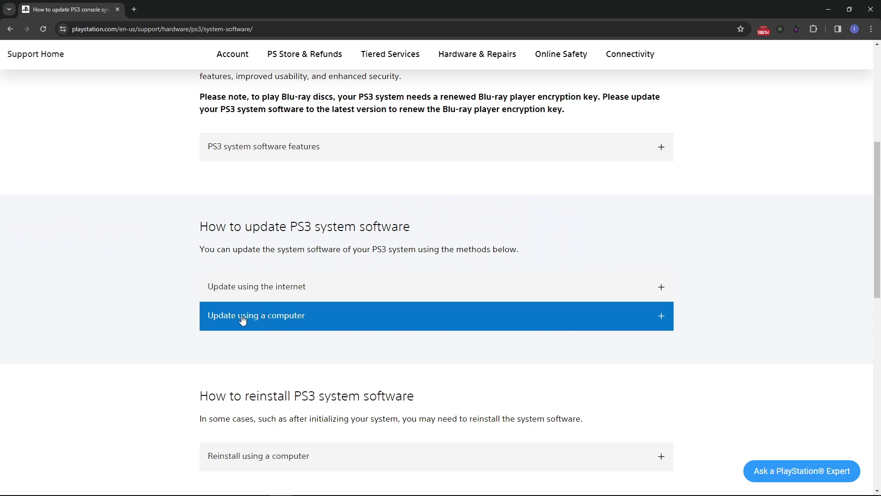
click(252, 323)
scroll(344, 310, down, 2)
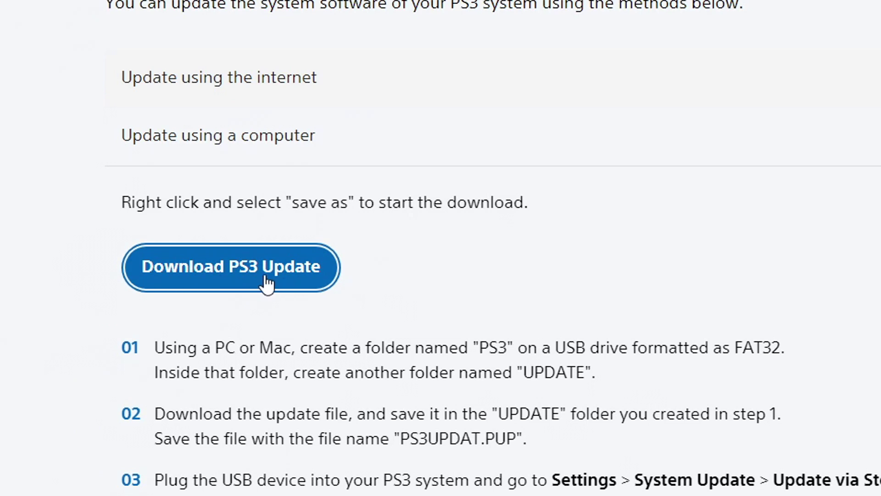
right_click(230, 271)
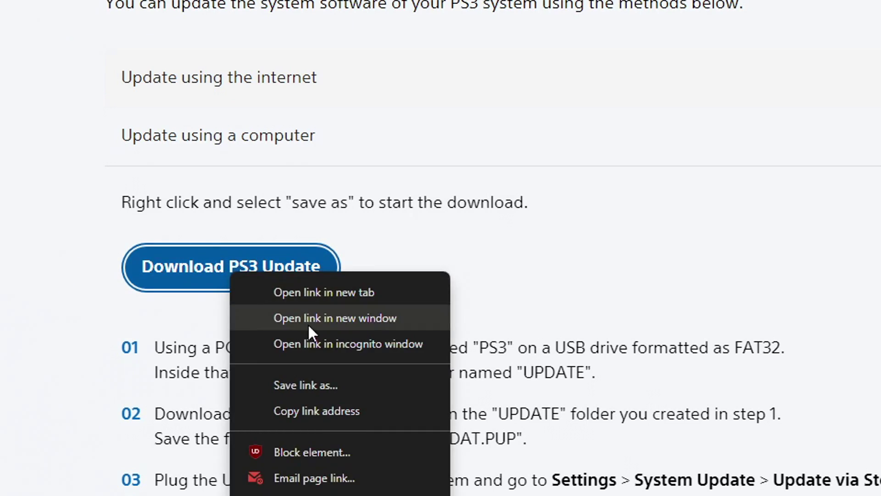
click(326, 411)
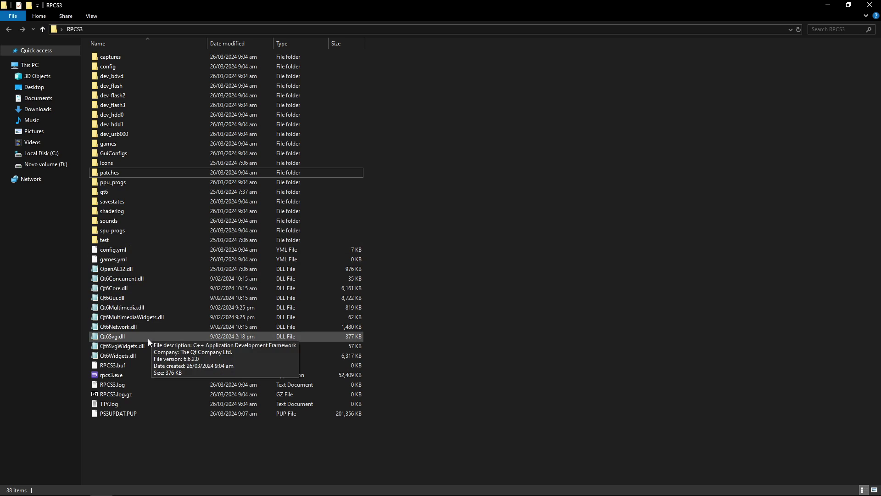
- Switch to RPCS3, install the firmware from PS3UPDAT.PUP in the RPCS3 folder, and dismiss the success message with Don't show again enabled
click(105, 416)
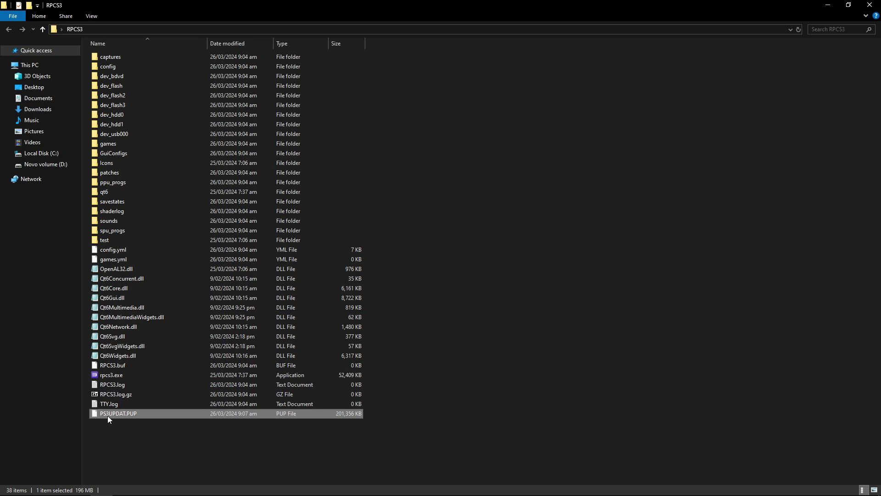
click(429, 363)
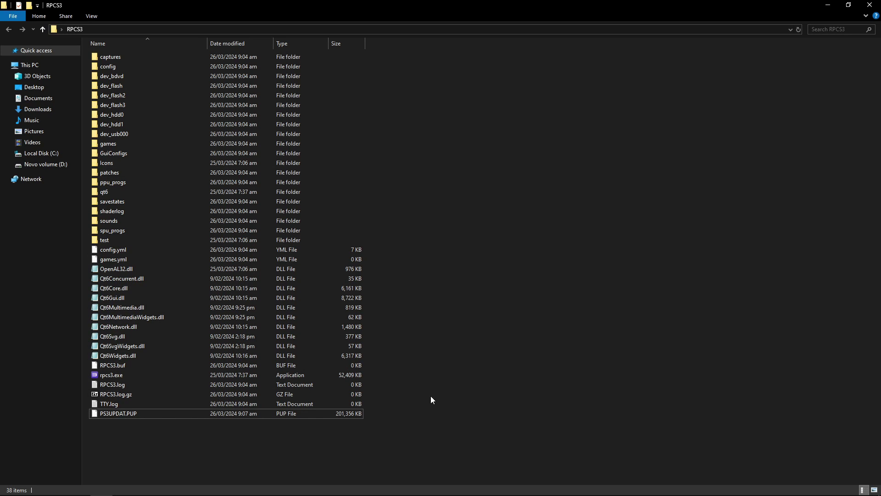
click(394, 487)
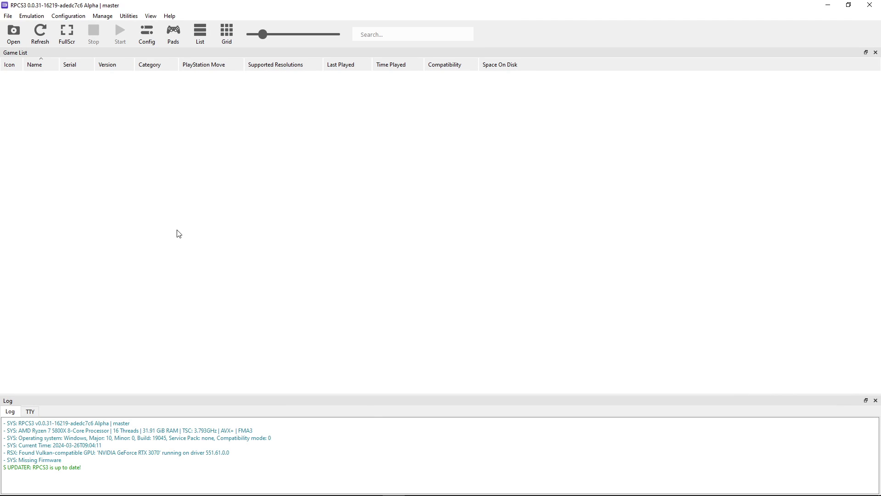
click(8, 16)
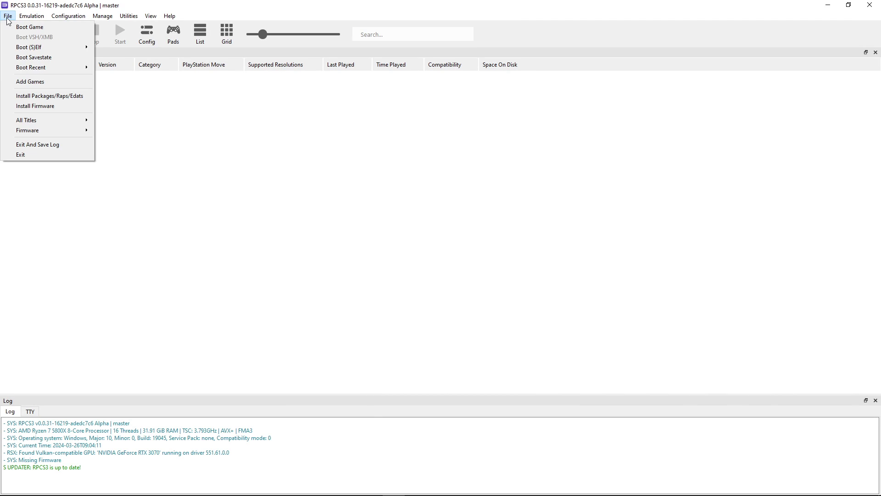
click(45, 107)
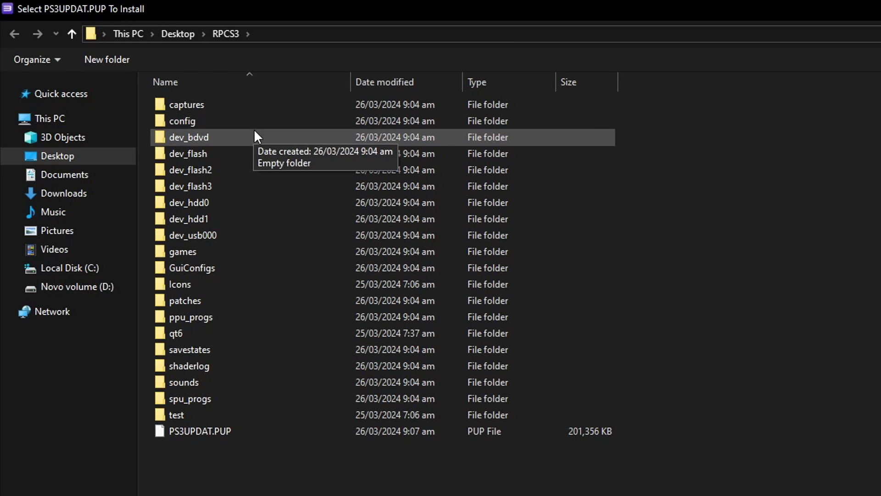
click(219, 428)
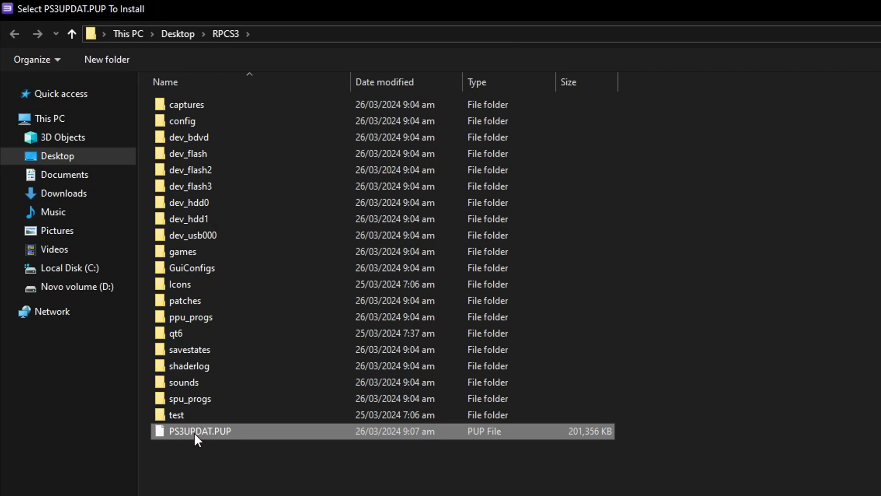
double_click(227, 429)
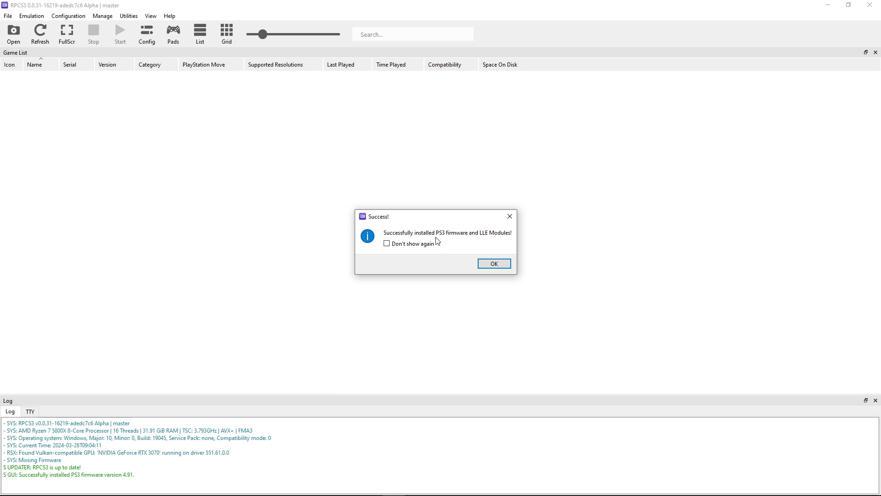
click(387, 244)
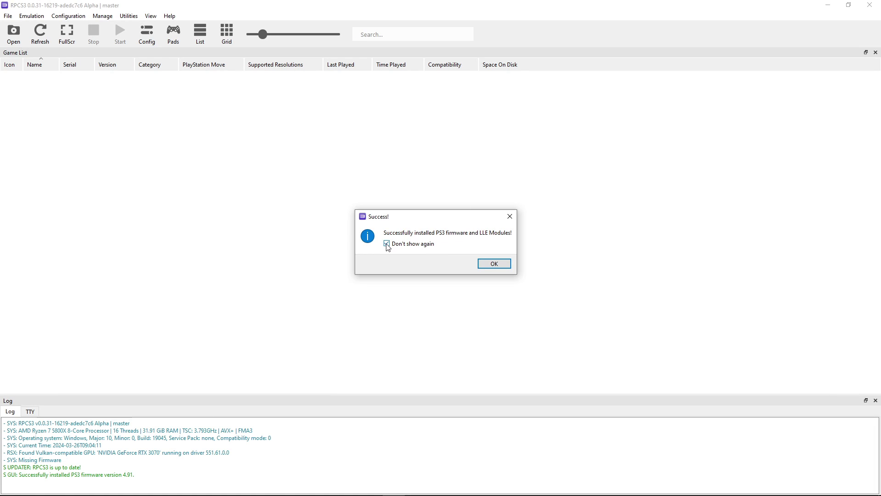
click(493, 265)
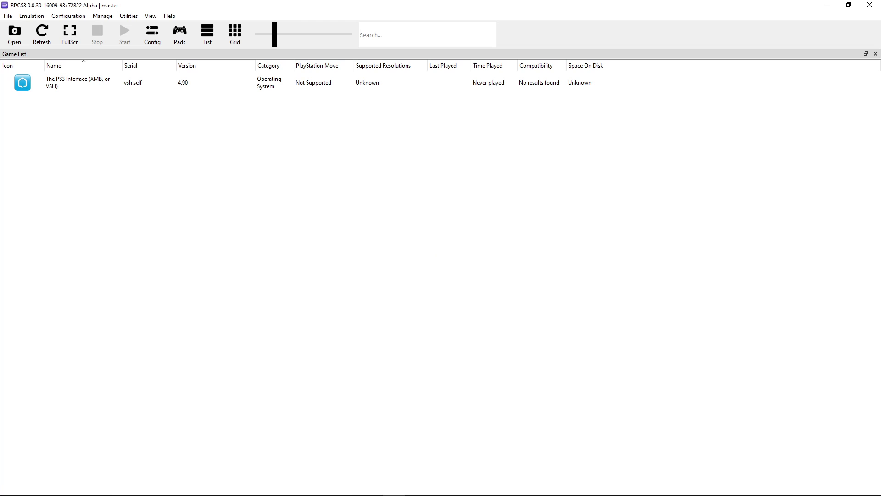
- Switch to File Explorer, check the games folder inside MEU PS3, and launch rpcs3.exe from the MEU PS3 folder
click(101, 486)
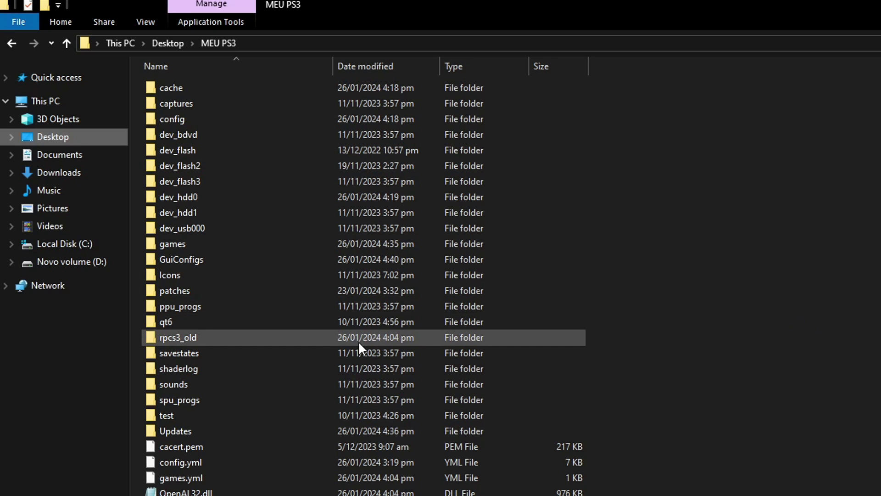
double_click(186, 244)
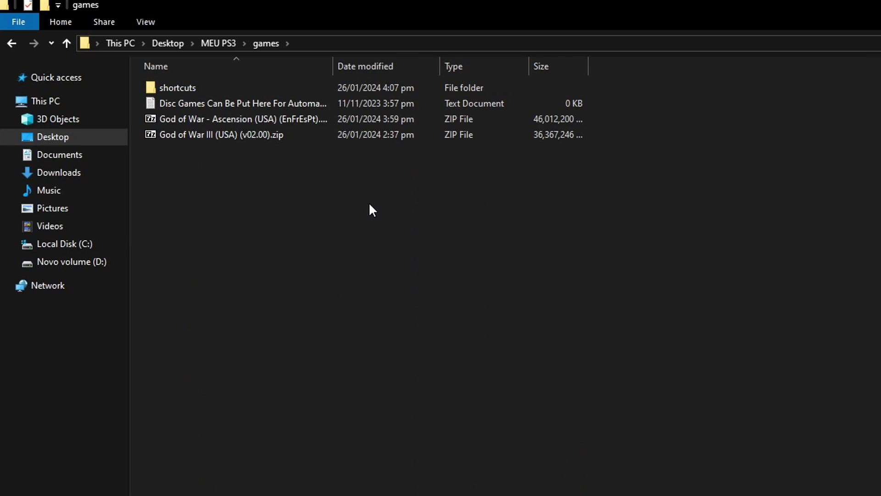
click(218, 43)
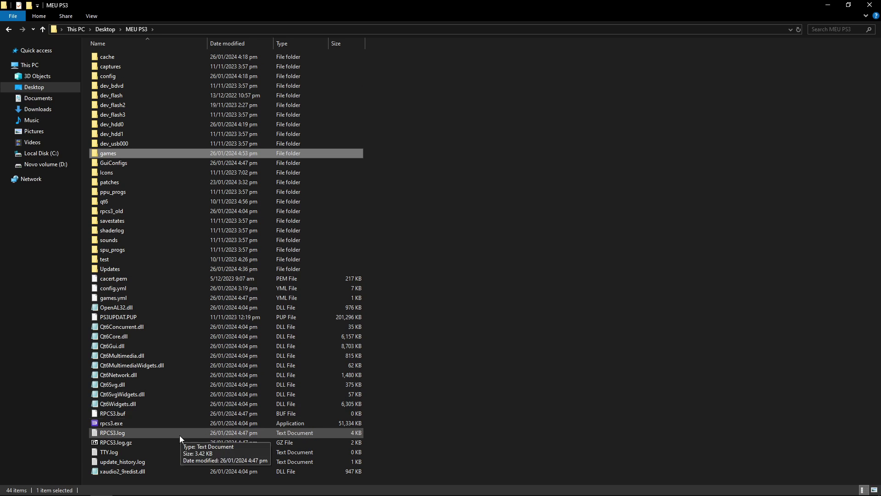
double_click(120, 423)
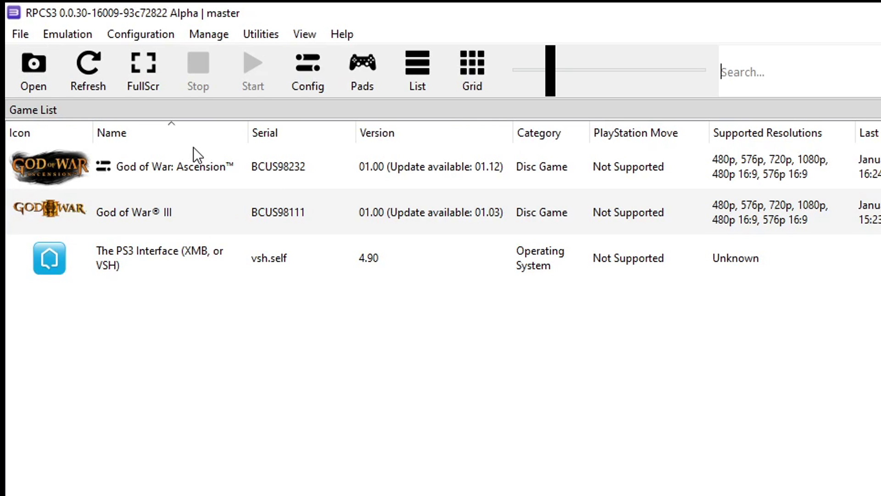
- Add the games from the games folder inside MEU PS3 to the emulator's game list
click(21, 38)
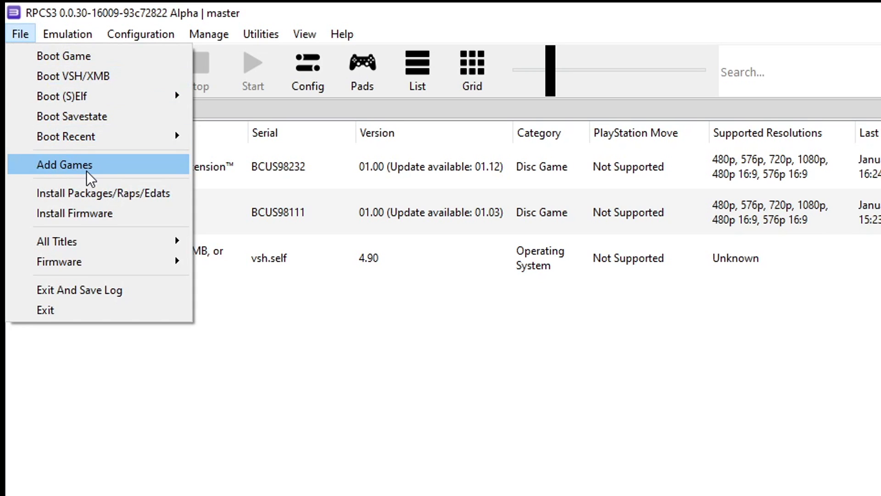
click(100, 166)
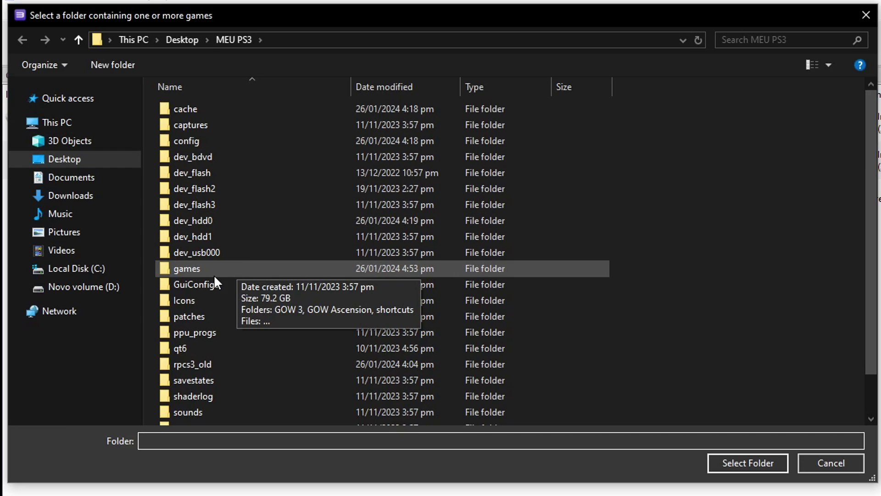
double_click(200, 269)
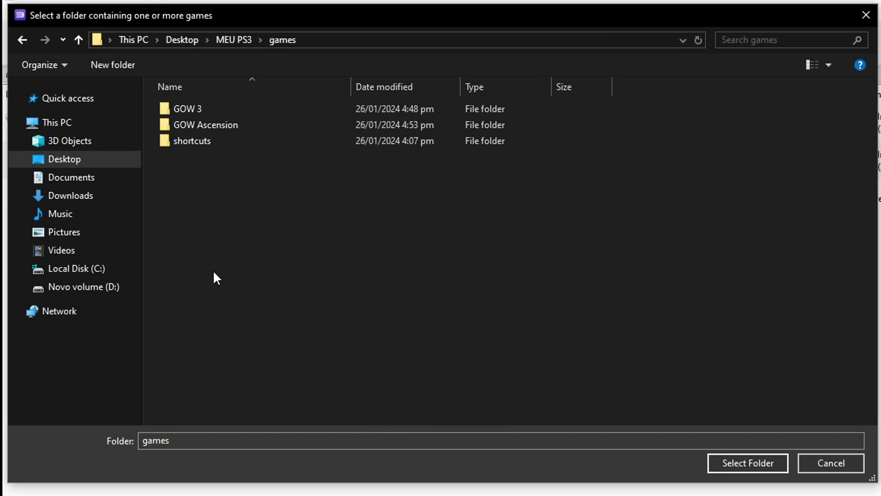
click(495, 290)
click(468, 260)
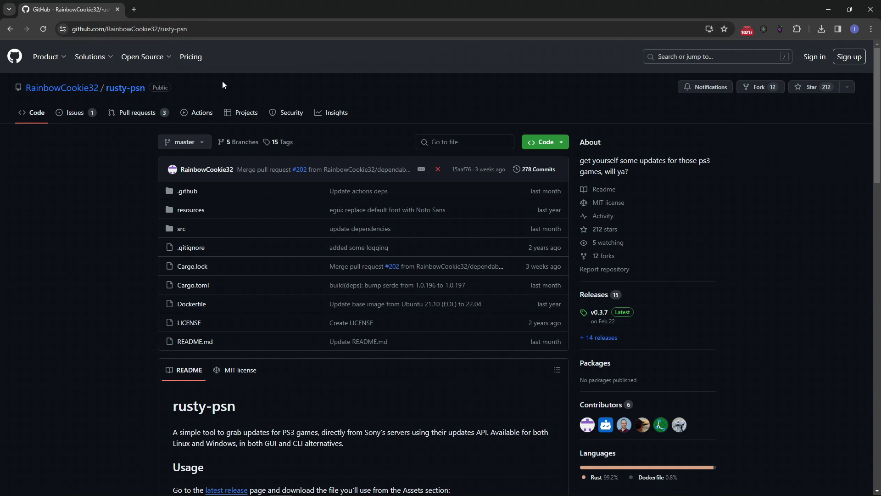
- Open the rusty-psn releases on GitHub and download rusty-psn-egui-windows.zip from release v0.3.7 into the RPCS3 folder
click(599, 297)
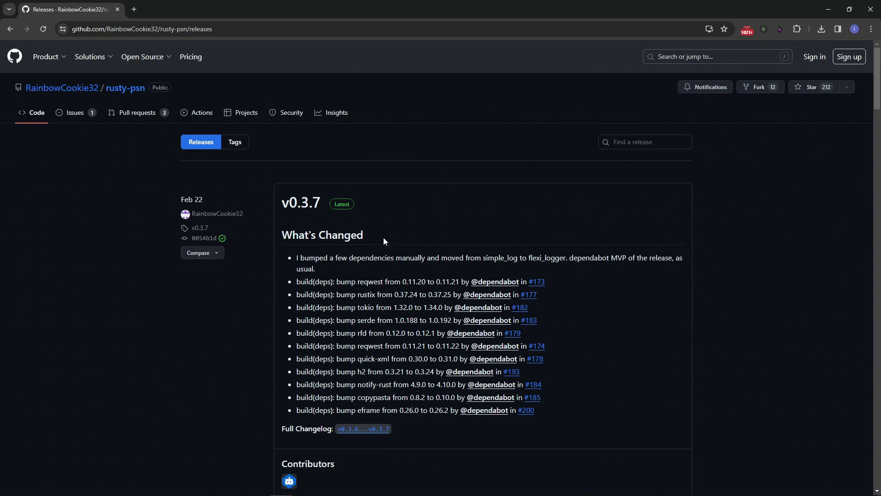
scroll(384, 239, down, 6)
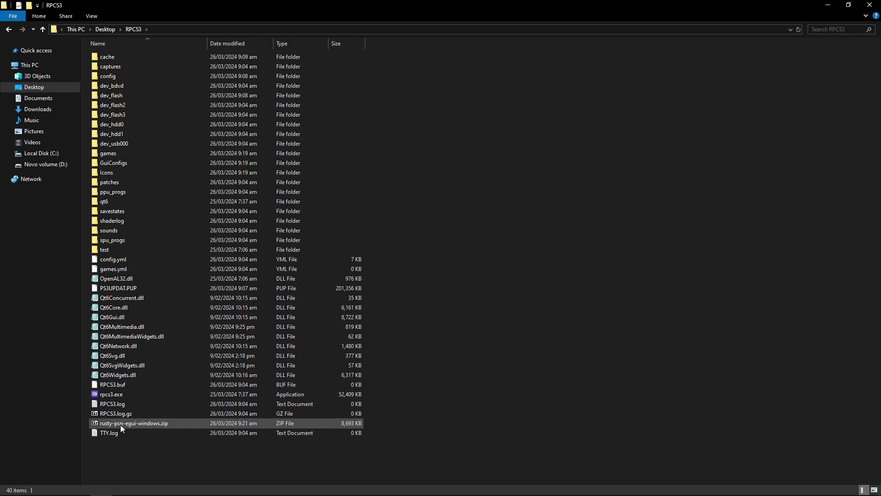
- Extract rusty-psn.exe from rusty-psn-egui-windows.zip into the RPCS3 folder
click(142, 424)
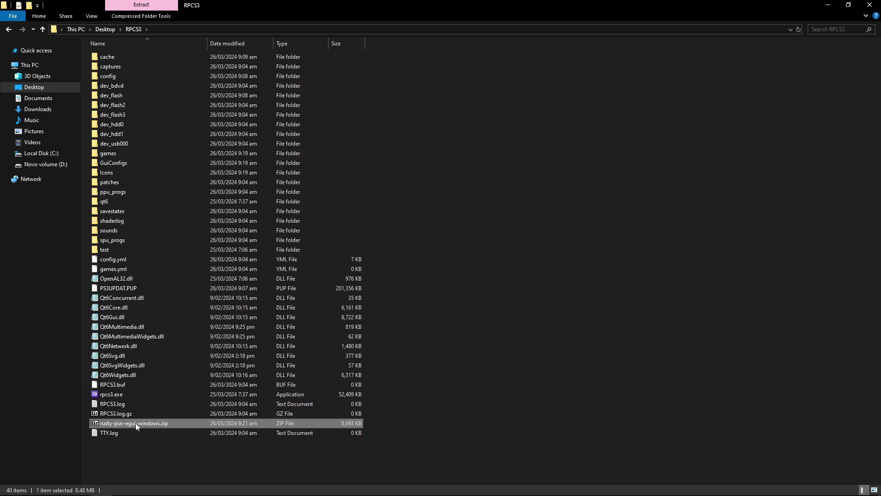
double_click(142, 424)
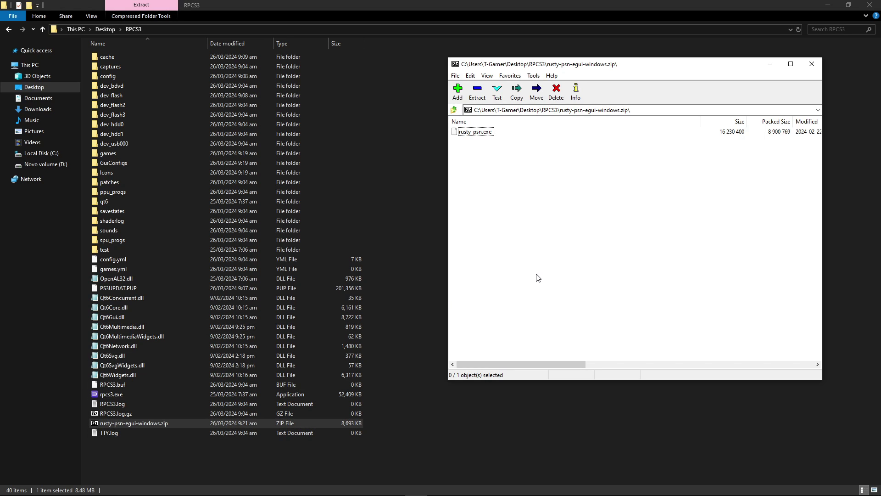
click(476, 133)
drag(477, 133, 403, 296)
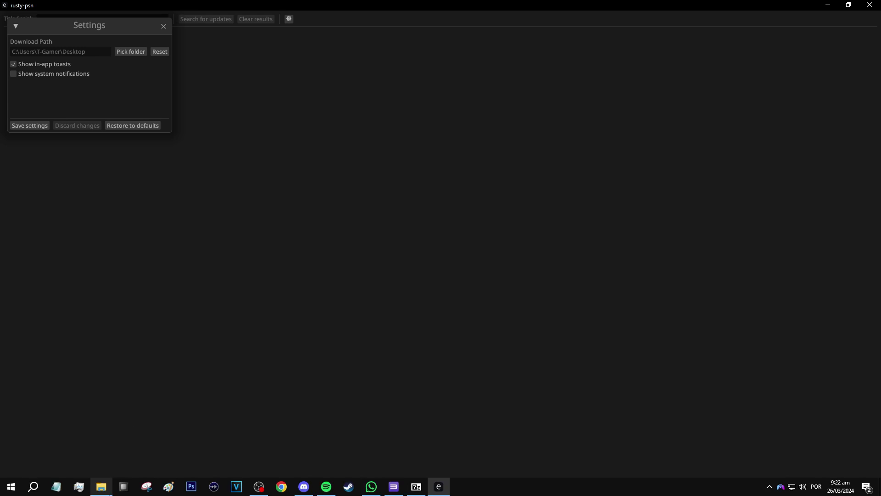
- Switch to File Explorer and create a folder named updates inside the RPCS3 folder
click(101, 486)
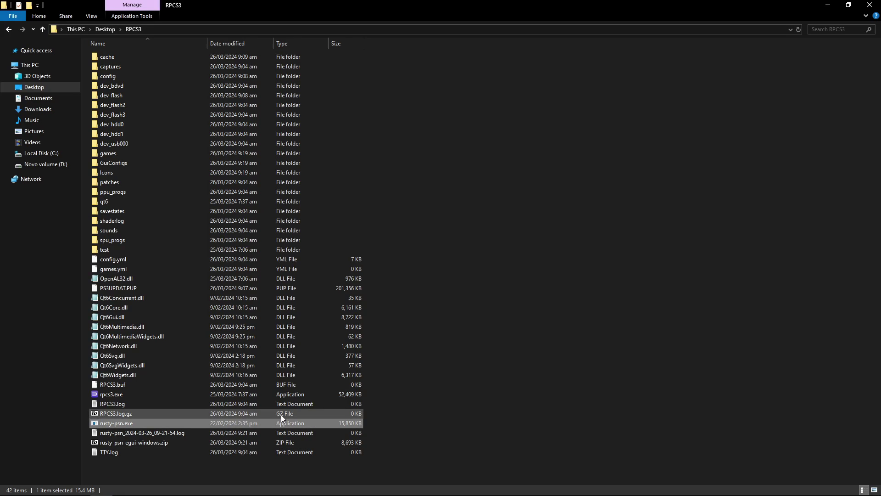
right_click(427, 175)
mouse_move(467, 285)
click(563, 289)
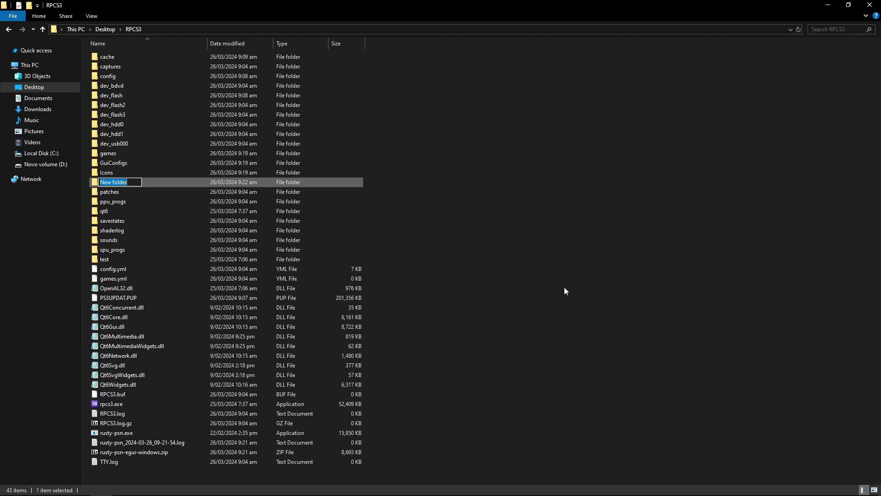
text(updates)
key(Return)
click(486, 205)
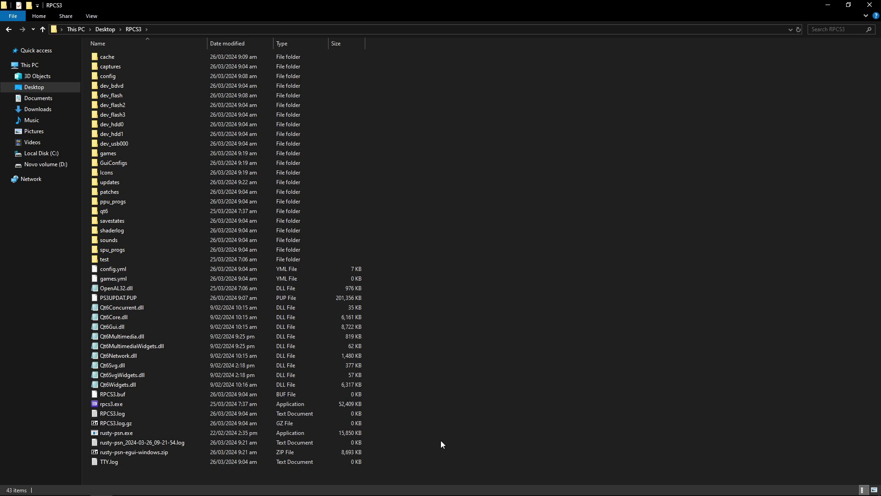
- Switch to rusty-psn and choose the updates folder inside RPCS3 as the download path
click(438, 486)
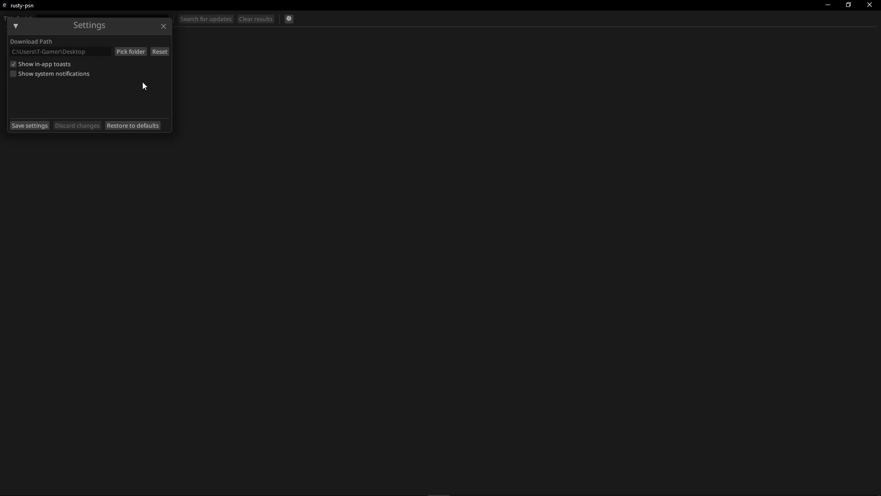
click(133, 54)
drag(481, 106, 476, 139)
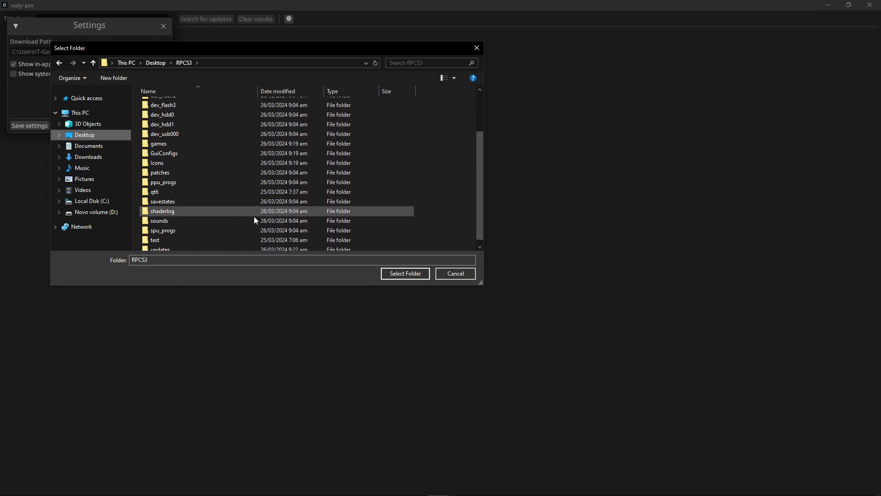
scroll(229, 229, down, 1)
click(189, 245)
click(403, 274)
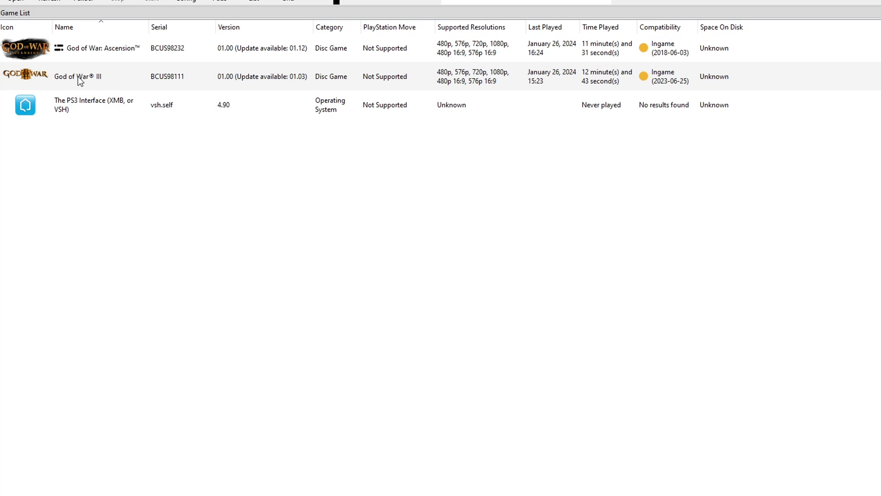
- Copy the serial of God of War III from the RPCS3 game list
click(96, 78)
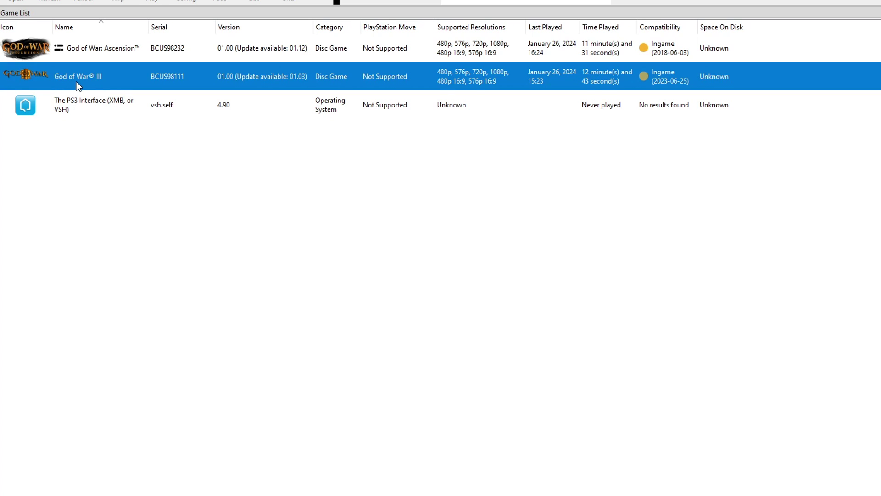
right_click(85, 78)
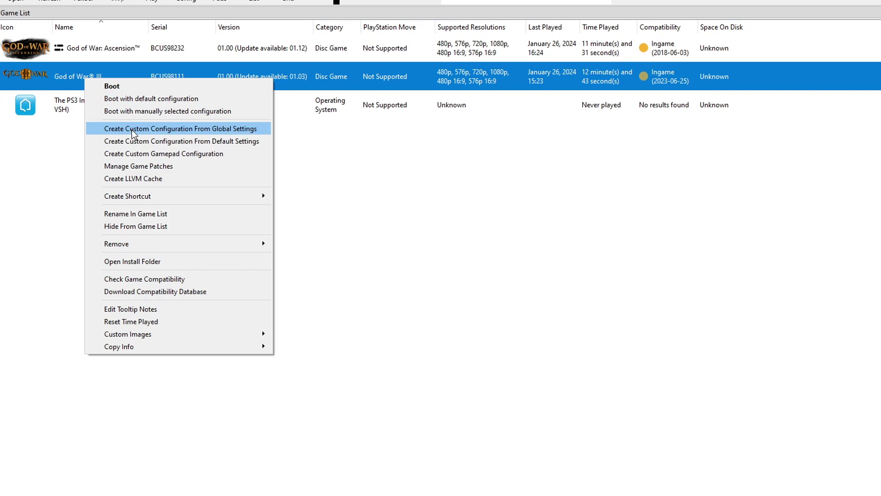
mouse_move(140, 349)
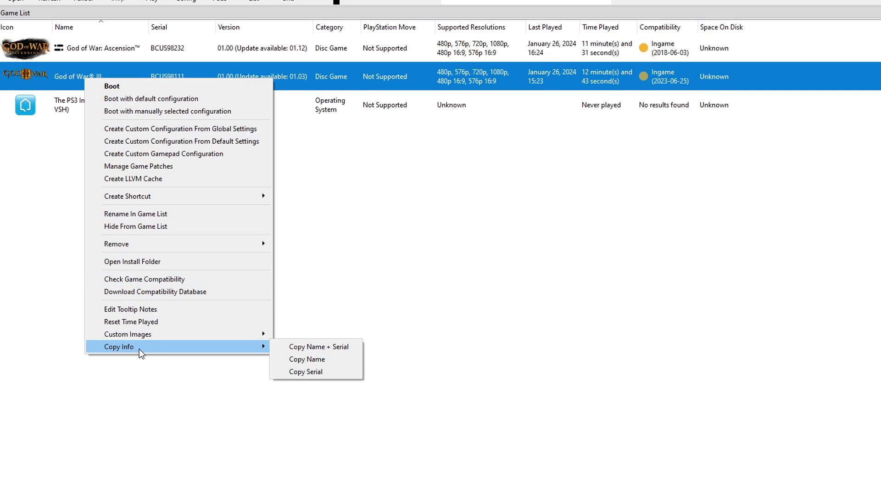
click(303, 372)
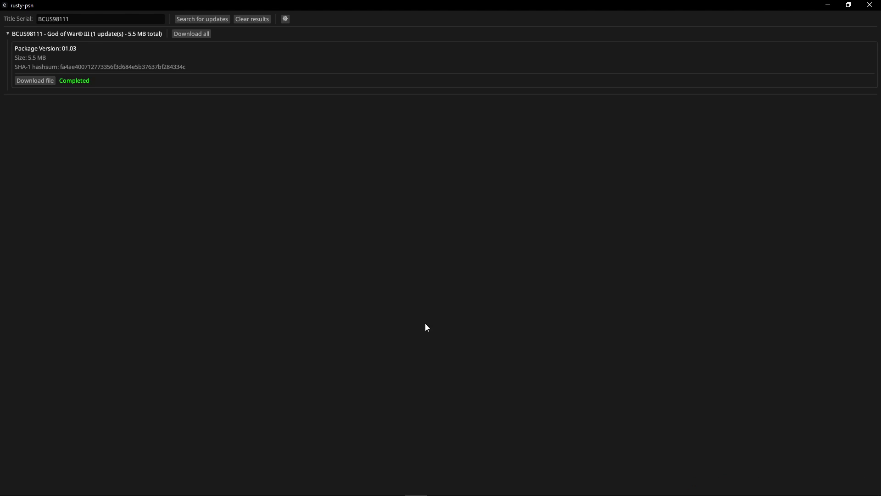
- Switch to RPCS3 and copy the serial of God of War: Ascension from the game list
click(394, 486)
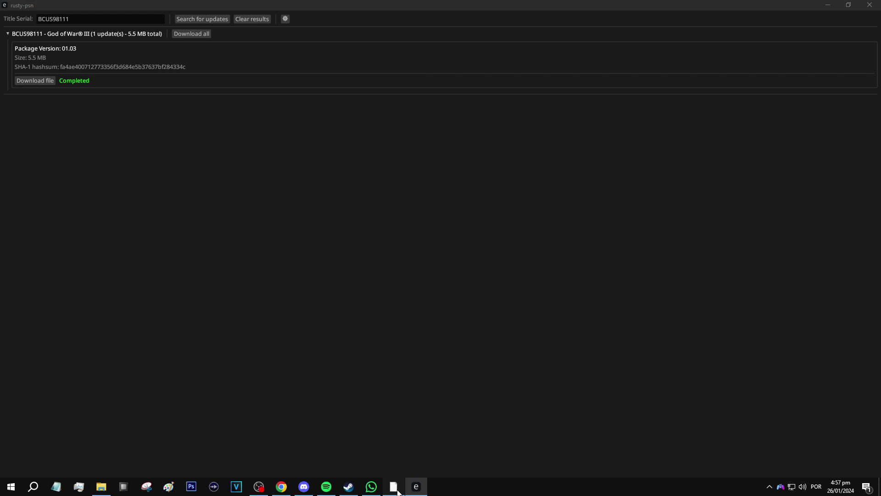
click(77, 84)
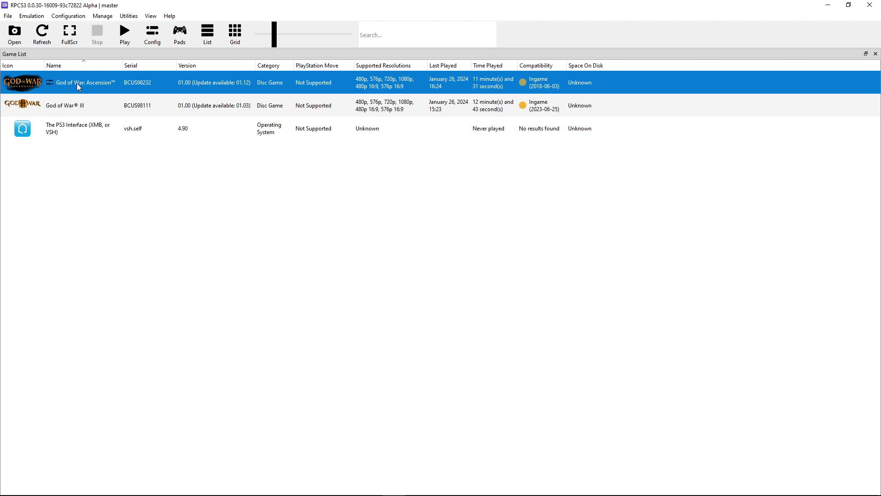
right_click(76, 84)
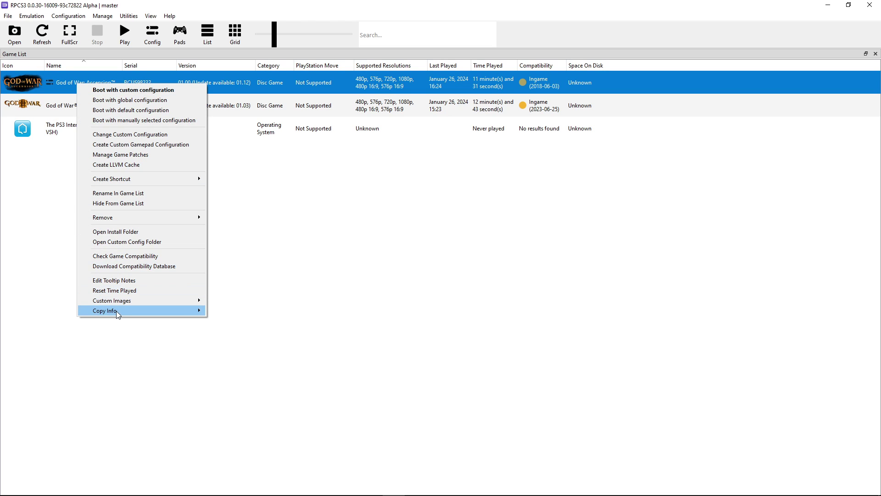
mouse_move(115, 311)
click(225, 331)
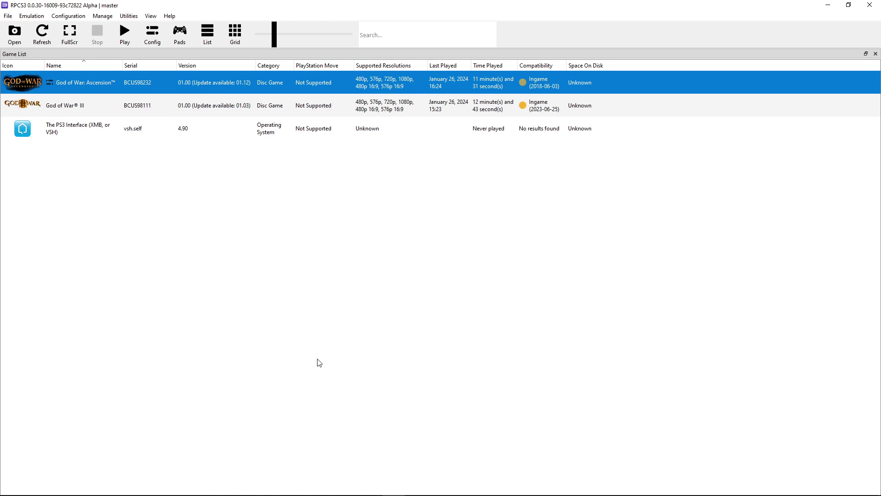
- Switch to rusty-psn and search for updates using the title serial BCUS98232
click(420, 492)
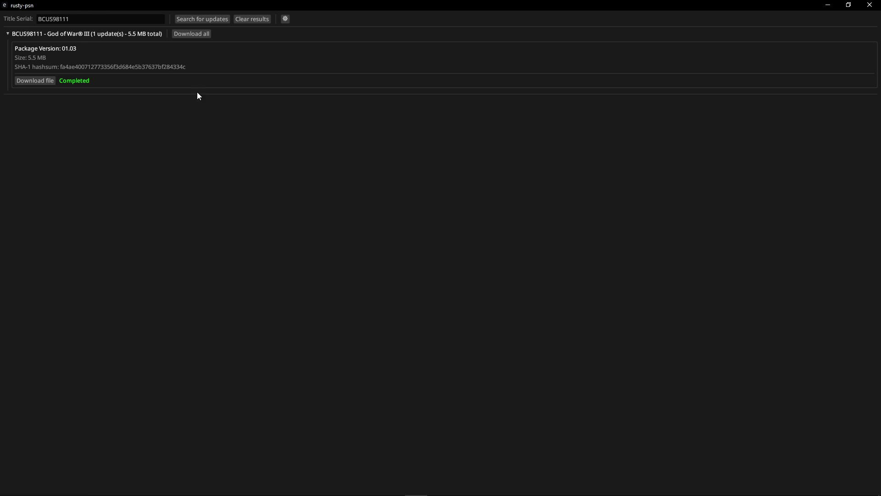
click(106, 19)
key(ctrl+a)
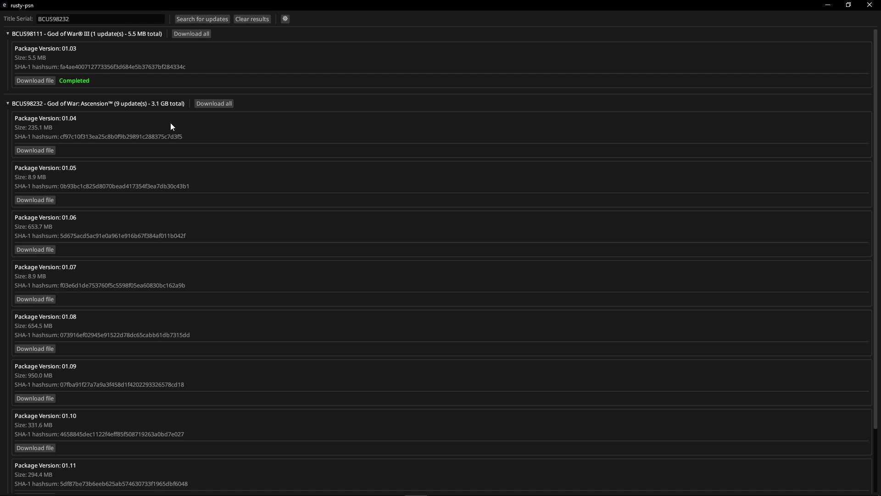
- Download package version 01.04 for God of War: Ascension, then close rusty-psn
scroll(151, 105, down, 2)
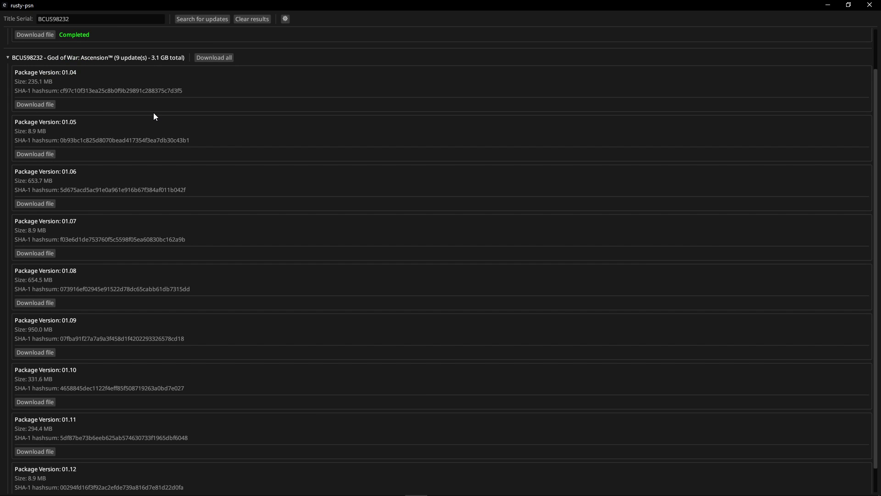
scroll(160, 119, up, 1)
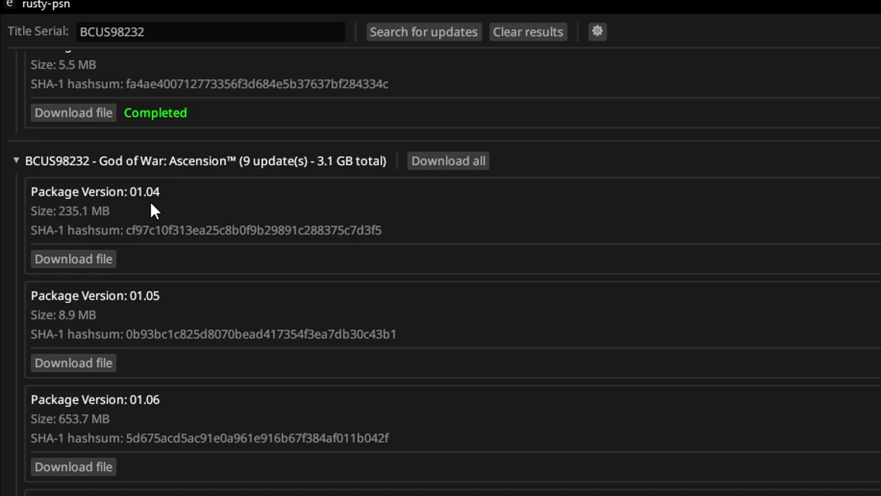
scroll(220, 284, down, 2)
scroll(275, 331, up, 2)
click(85, 260)
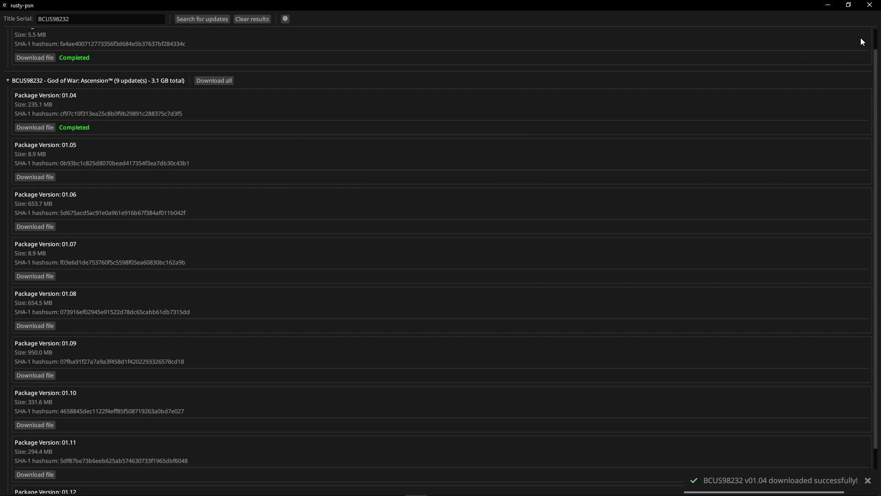
click(869, 6)
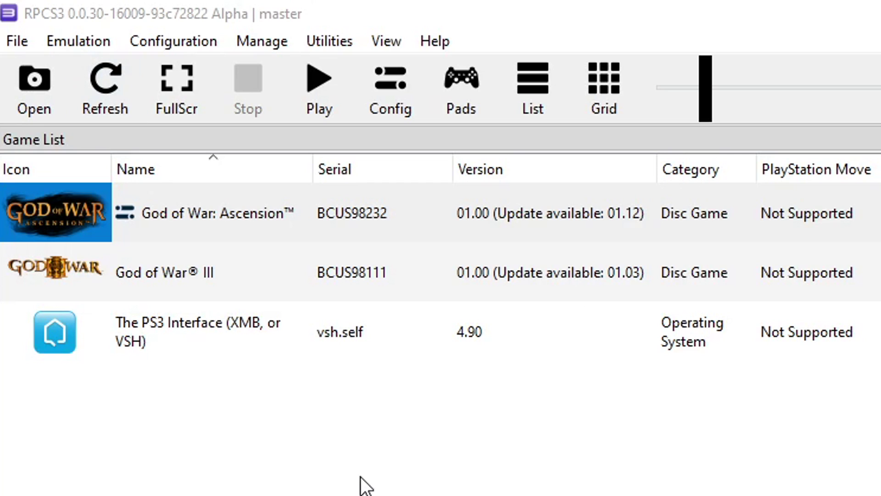
- Install the God of War III update package, version 01.03, in RPCS3 from the BCUS98111 folder inside MEU PS3's Updates folder
click(140, 186)
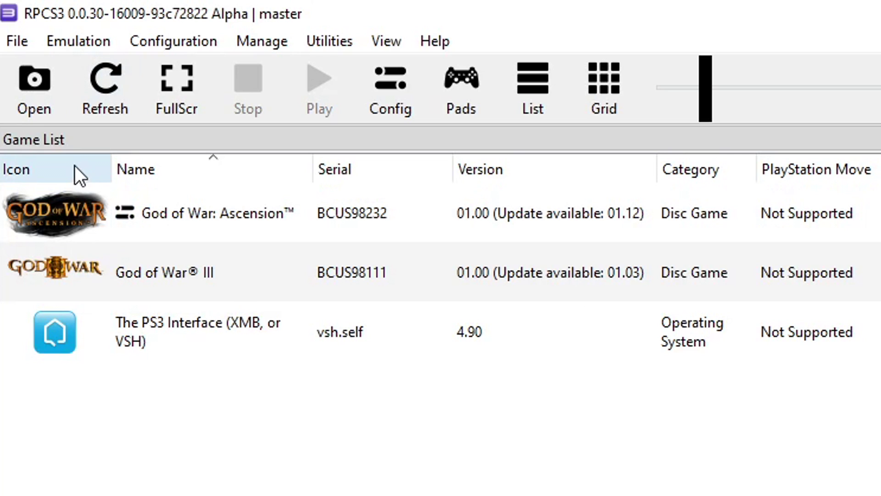
click(16, 41)
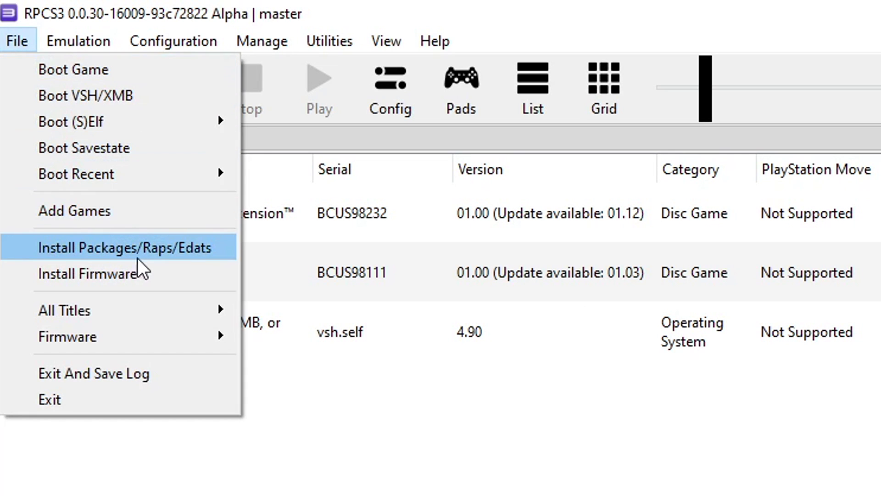
click(164, 256)
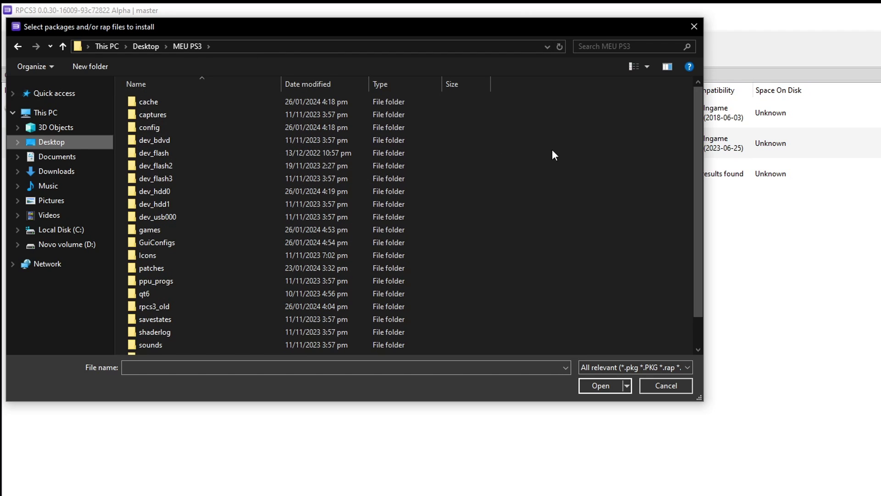
drag(695, 111, 695, 140)
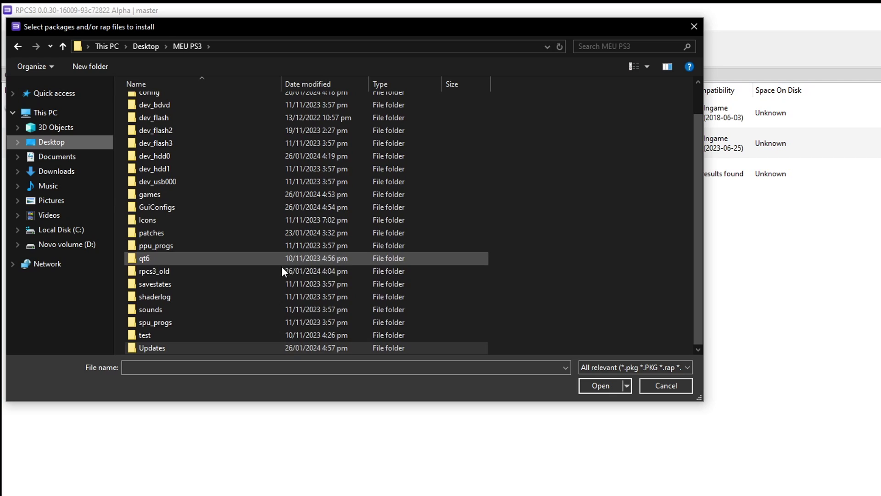
double_click(164, 348)
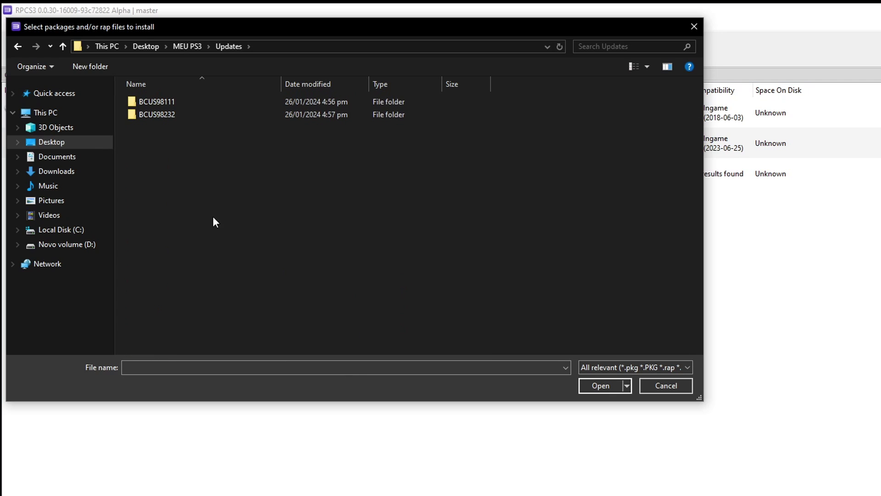
double_click(170, 104)
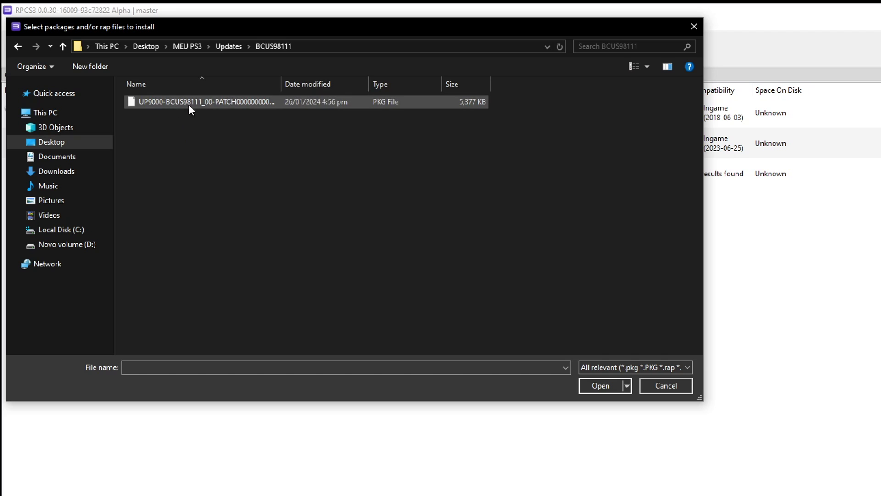
click(236, 103)
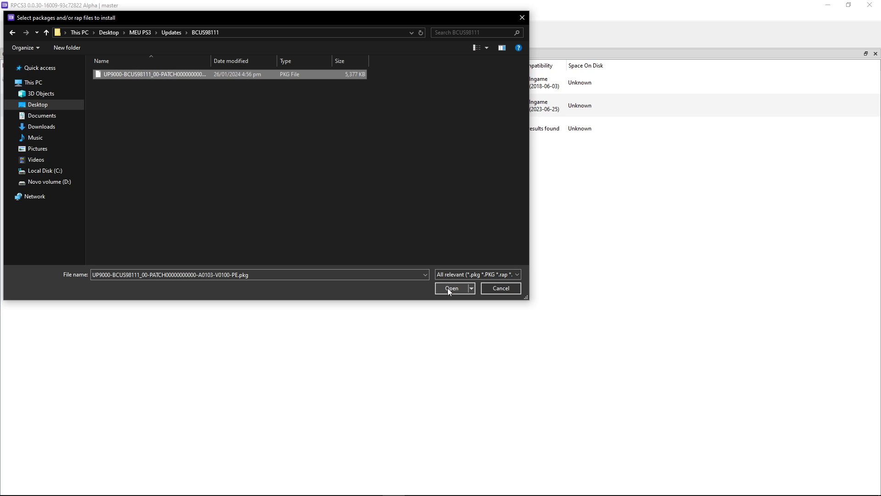
click(449, 289)
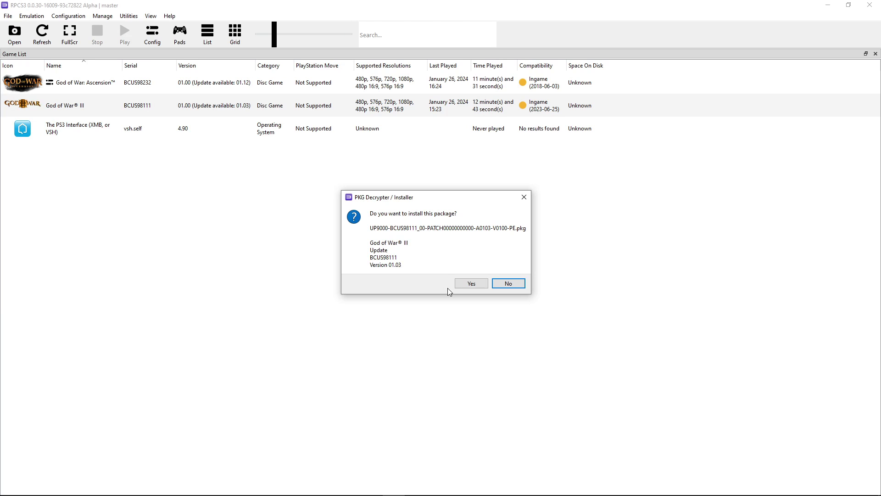
click(472, 282)
click(548, 284)
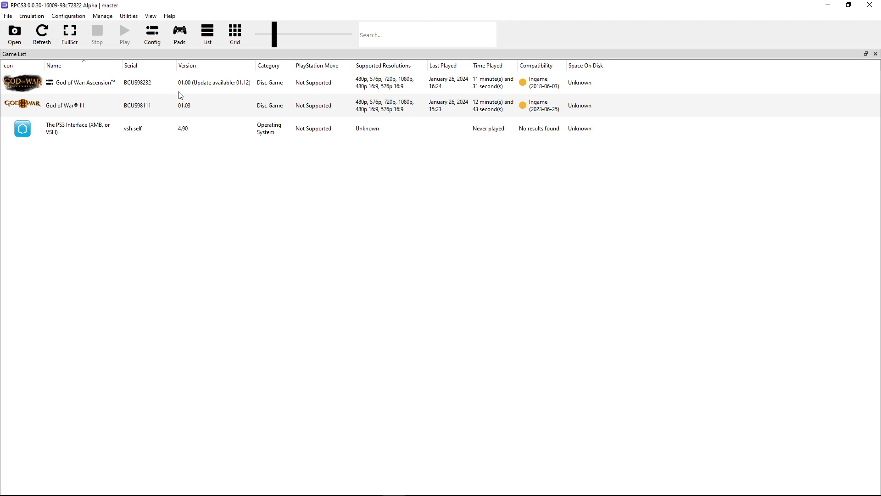
- Install the God of War: Ascension update package, version 01.04, from the BCUS98232 folder inside MEU PS3's Updates folder
click(9, 16)
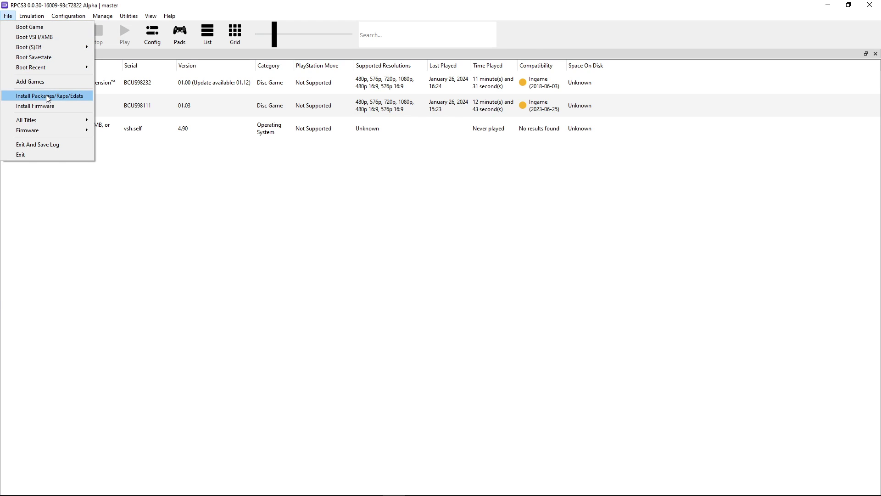
click(47, 96)
click(168, 32)
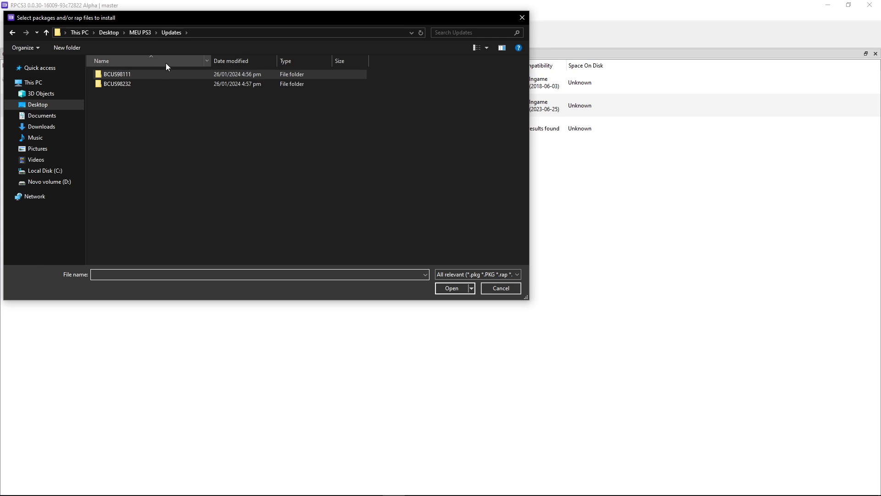
double_click(141, 84)
click(165, 74)
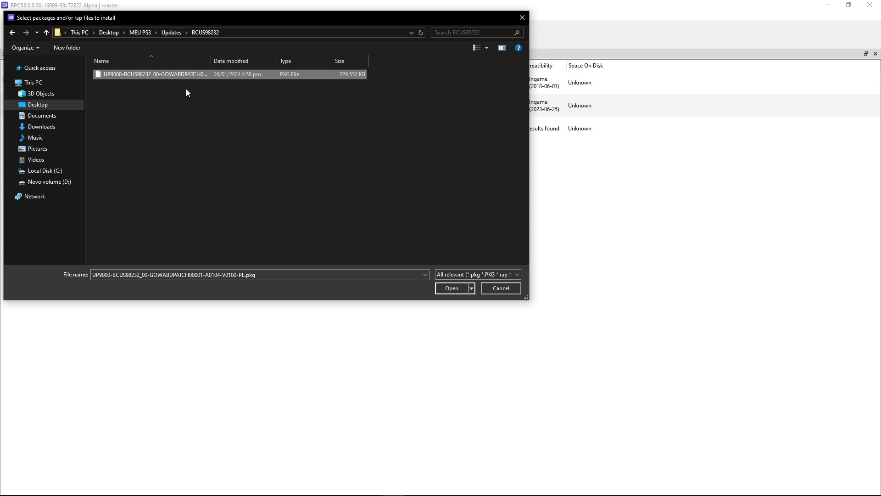
click(451, 288)
click(480, 281)
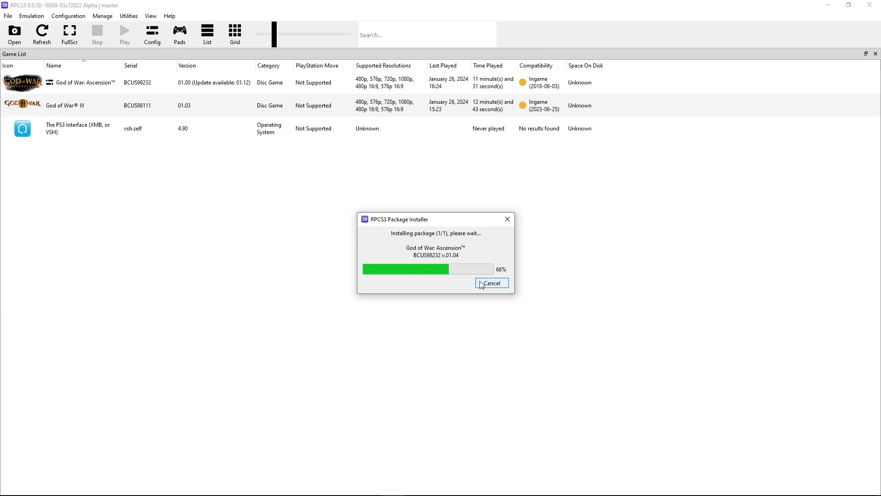
click(543, 282)
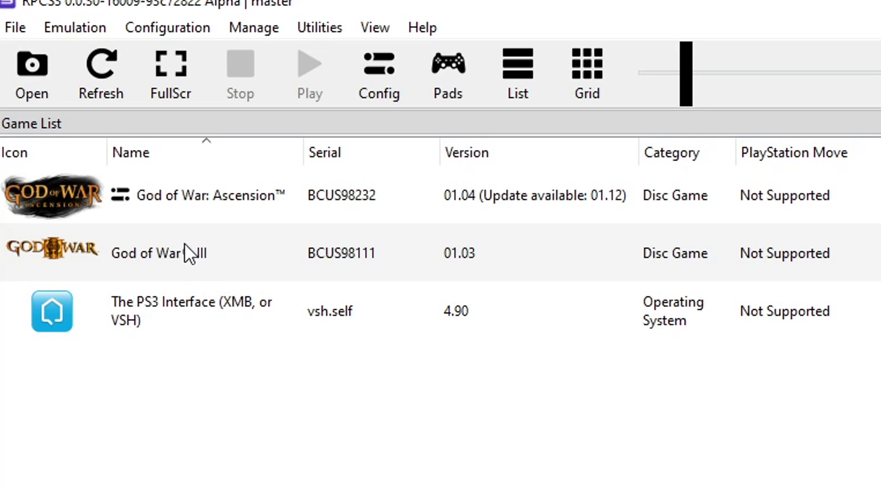
- In God of War III's game patches for v.01.03, enable Disable Color Grading (Speedboost), Disable Layered Fog (Speedboost) and Disable MLAA
right_click(145, 256)
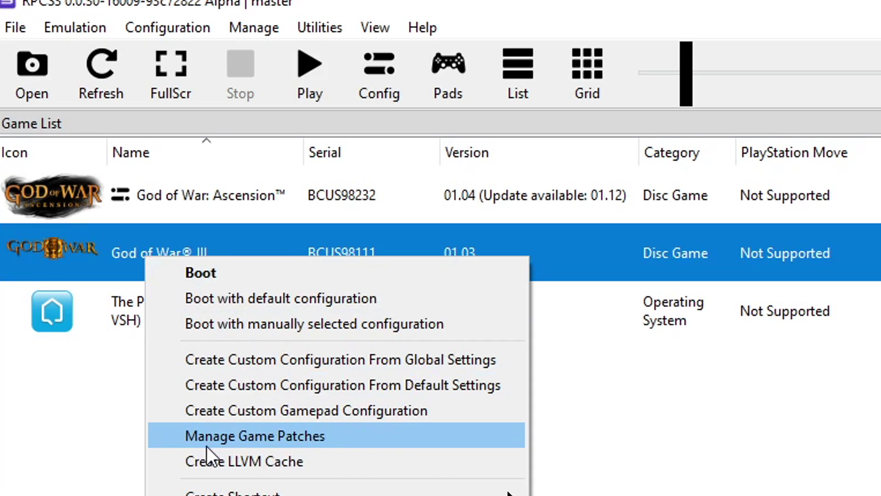
click(269, 429)
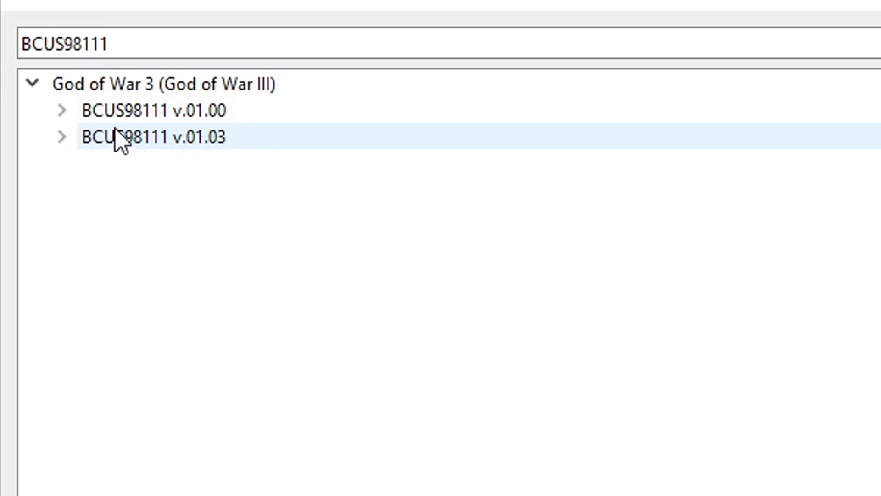
click(62, 137)
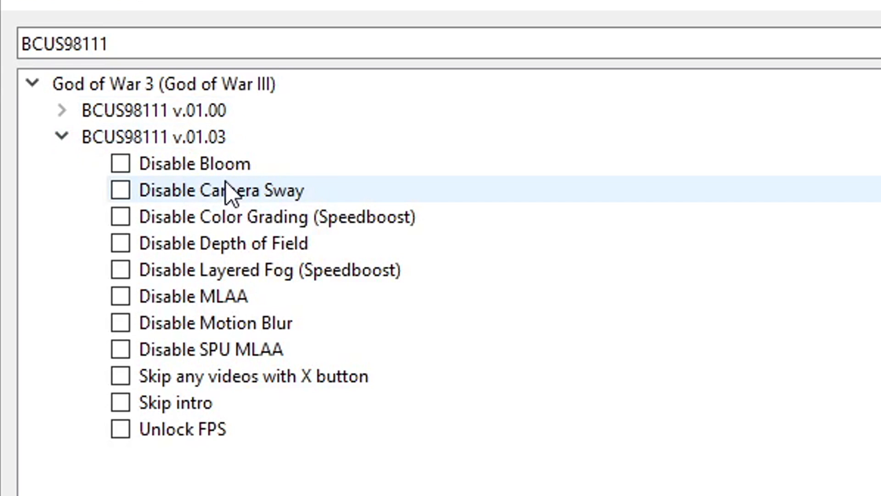
click(121, 220)
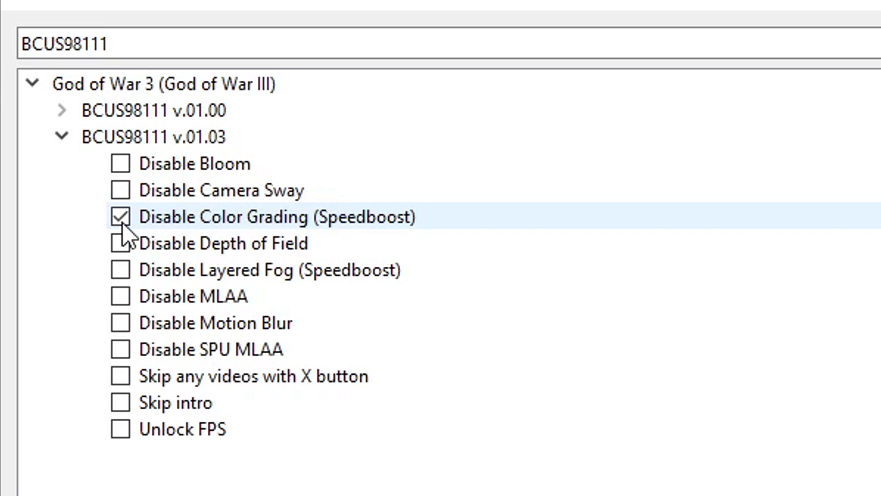
click(123, 274)
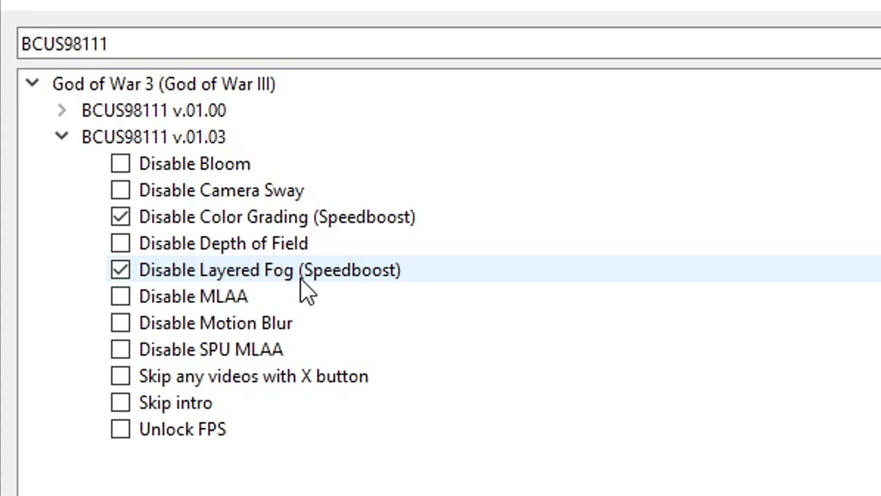
click(121, 297)
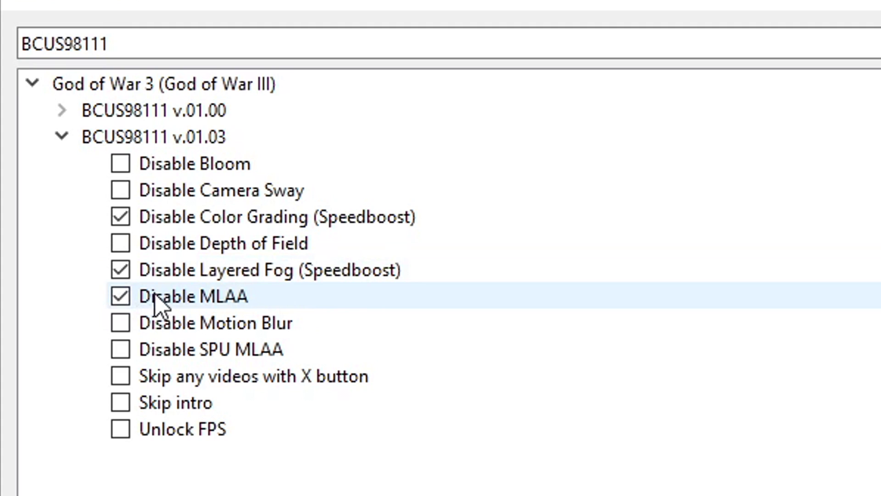
- Also enable Disable Motion Blur, Disable SPU MLAA, Skip any videos with X button, Skip intro and Unlock FPS, and save the patches
click(122, 326)
click(120, 352)
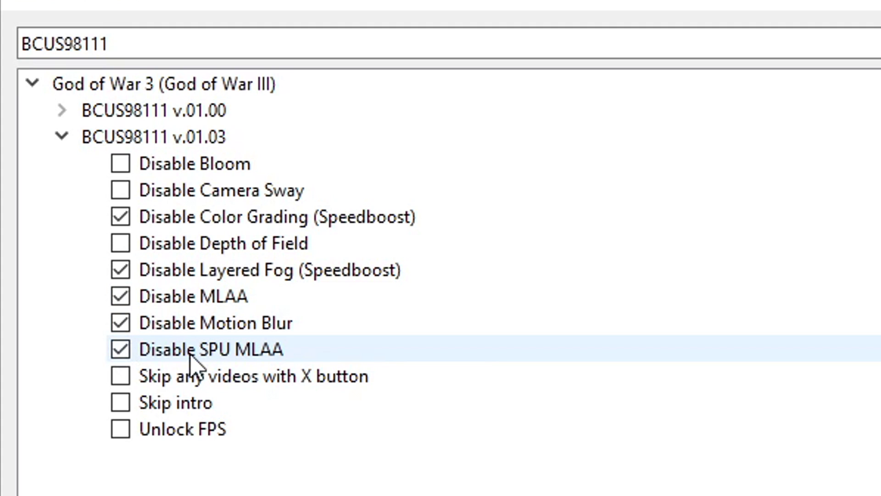
click(124, 379)
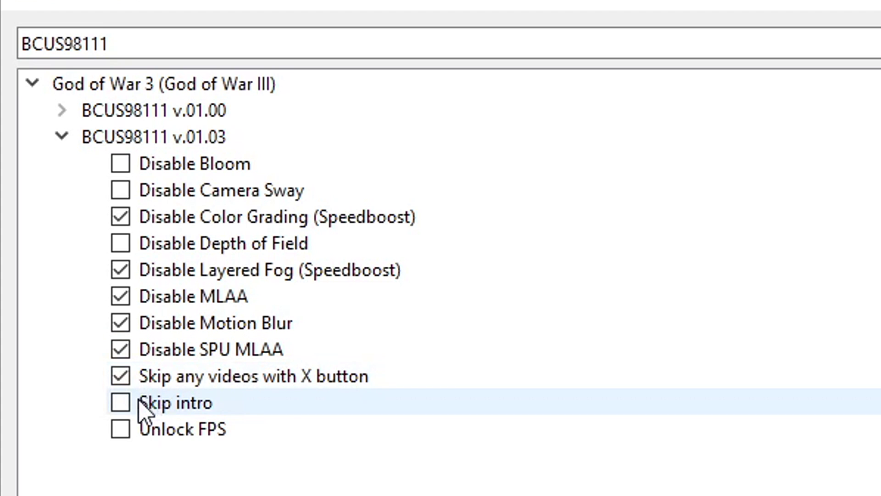
click(119, 404)
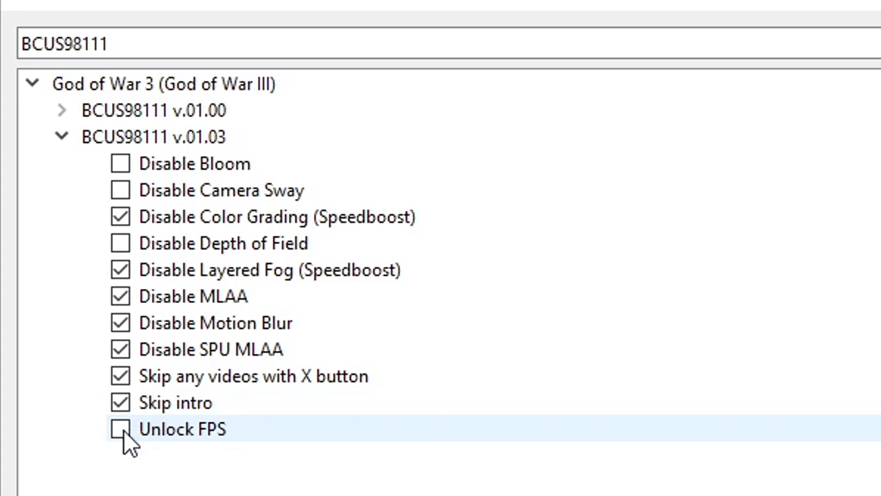
click(121, 429)
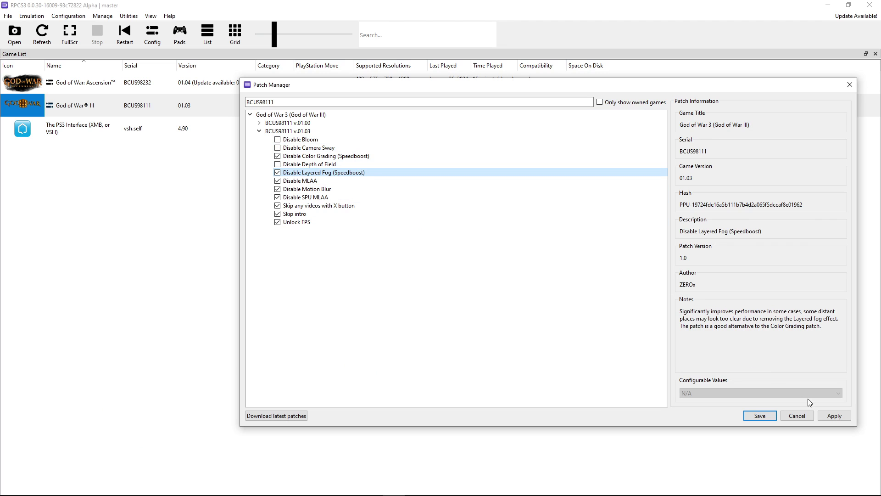
click(834, 416)
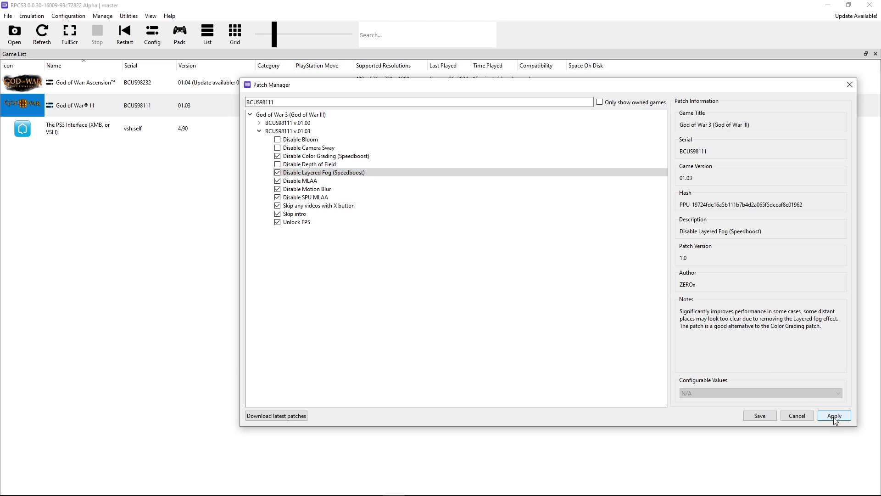
click(758, 415)
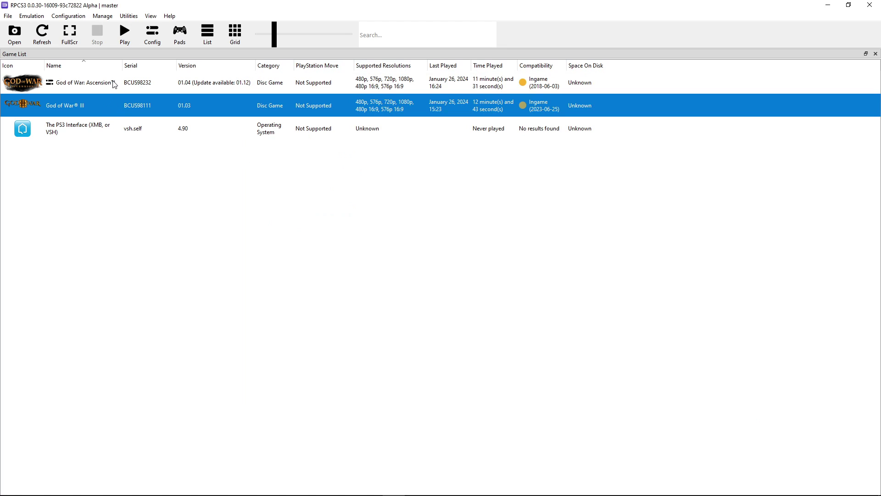
- For God of War: Ascension v.01.04, enable the Disable MLAA, Disable Motion Blur, Skip intro and Unlock FPS patches and save them
click(90, 88)
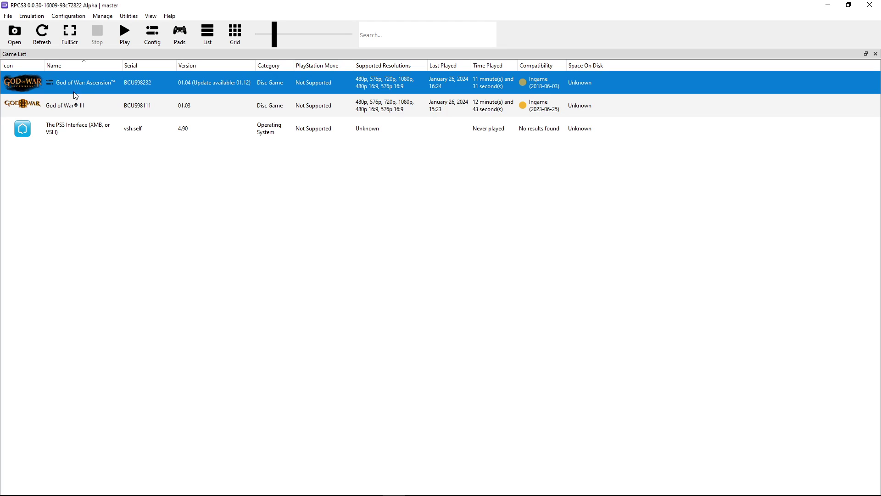
right_click(83, 87)
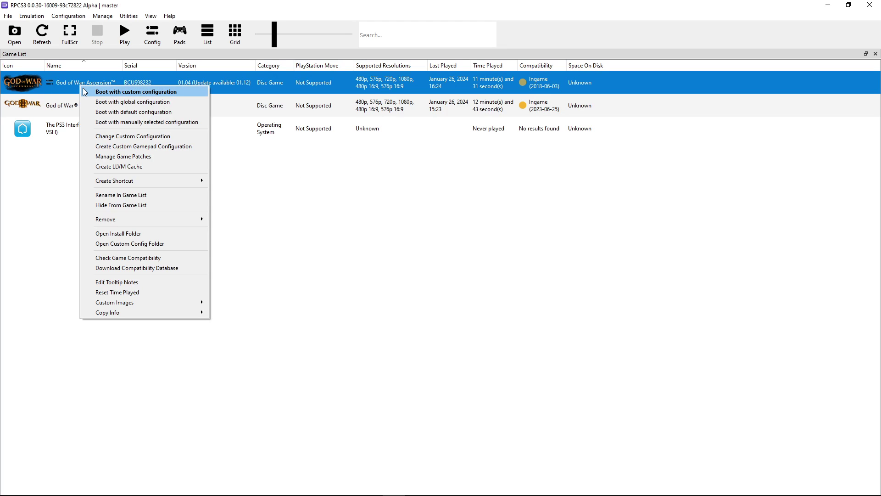
click(128, 157)
click(128, 114)
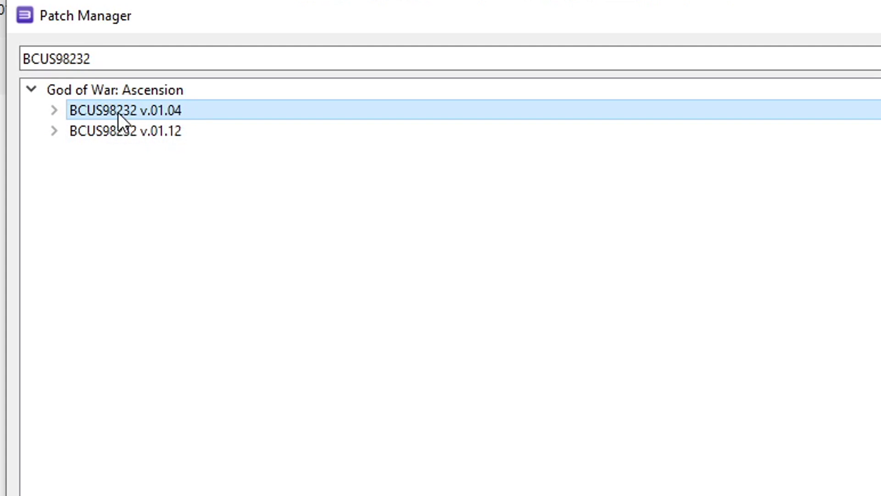
click(54, 111)
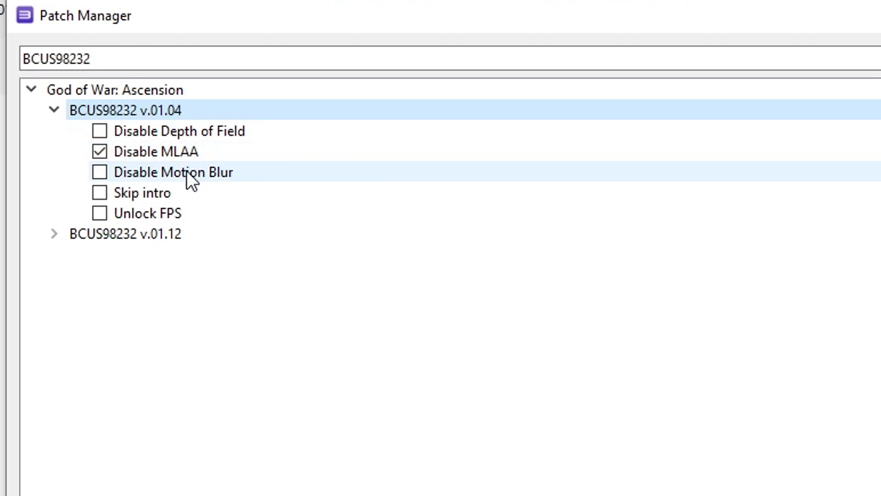
click(100, 172)
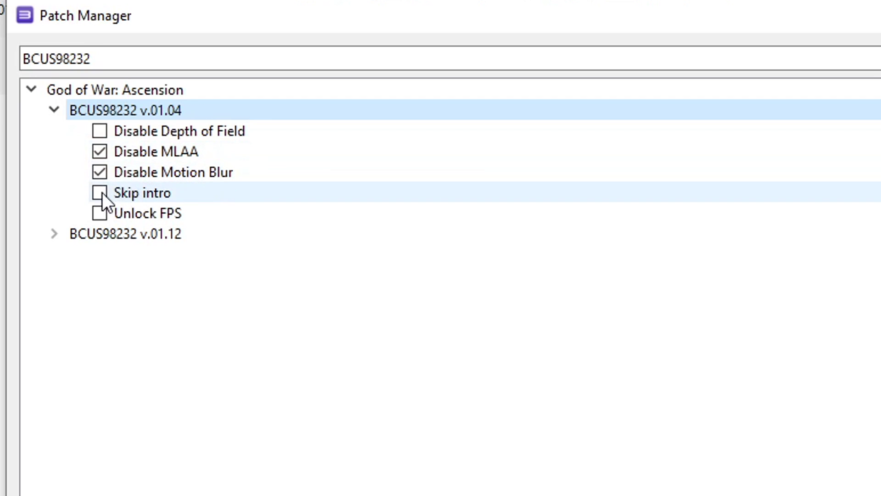
click(98, 212)
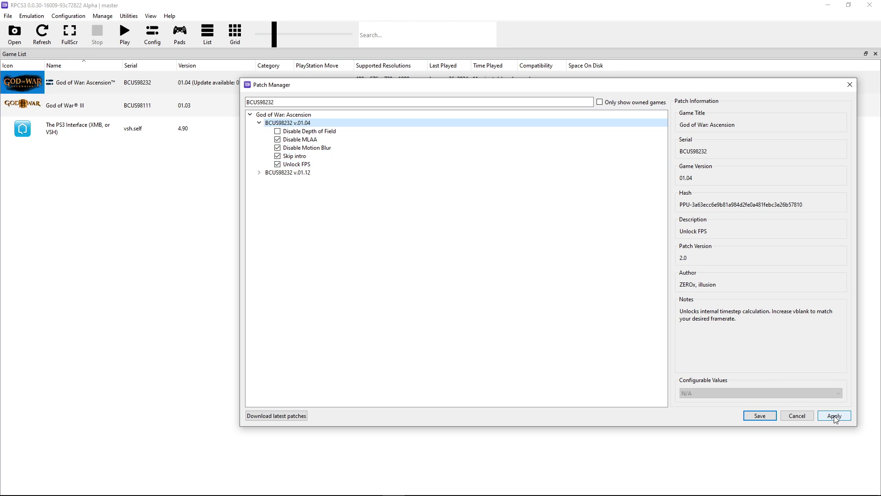
click(834, 415)
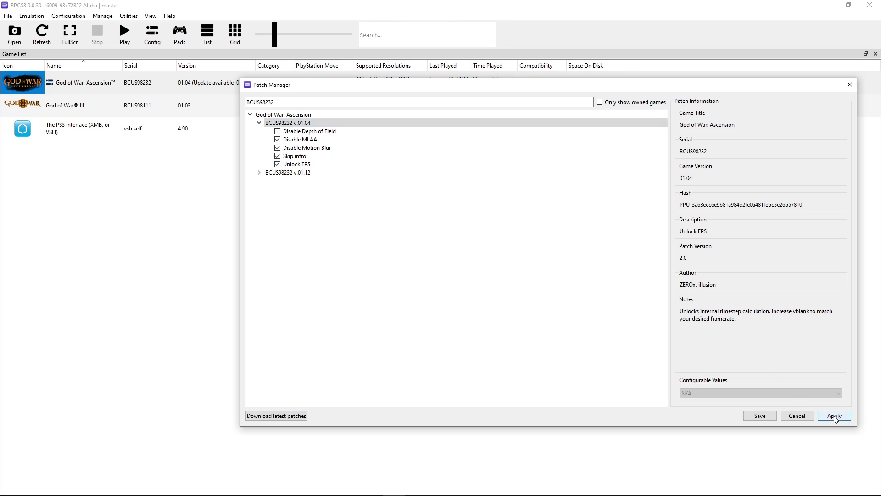
click(760, 416)
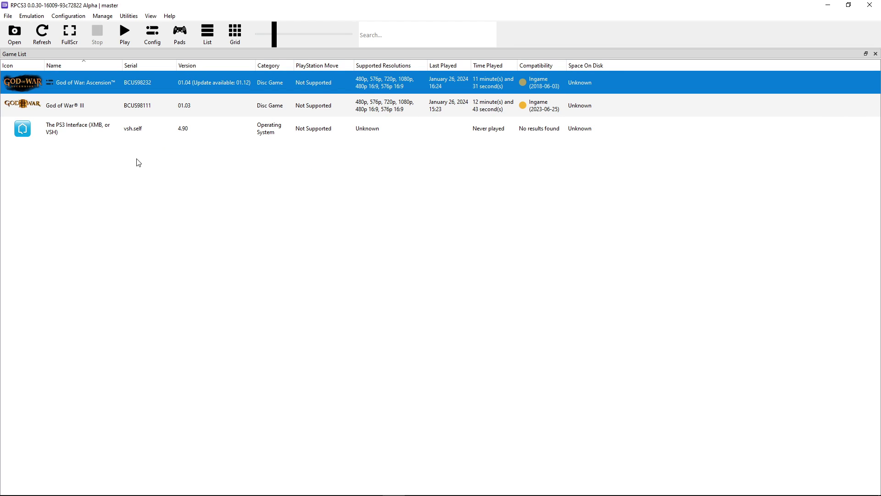
- In a custom configuration for God of War III based on global settings, set SPU XFloat Accuracy to Relaxed XFloat and SPU Block Size to Mega
click(95, 135)
click(83, 107)
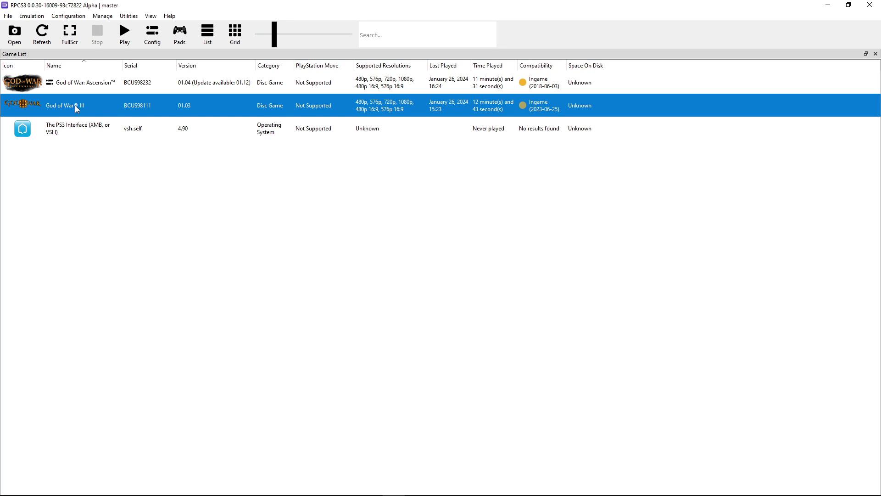
right_click(75, 105)
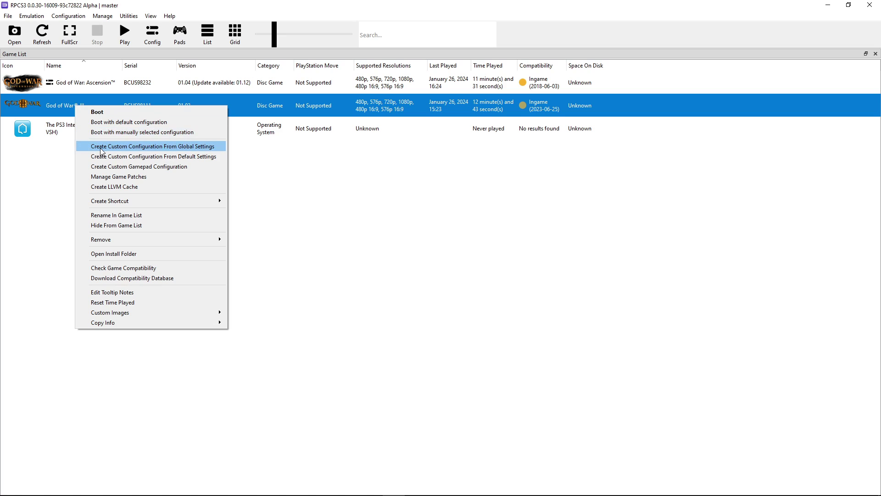
click(157, 146)
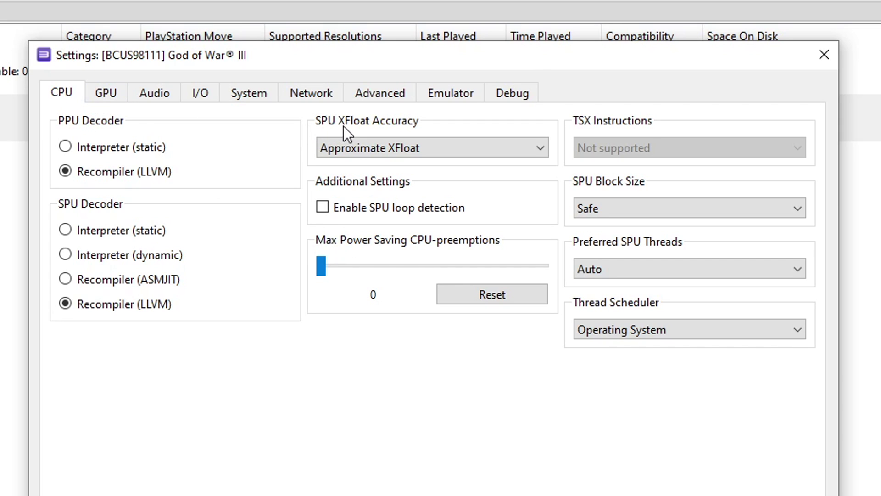
click(389, 148)
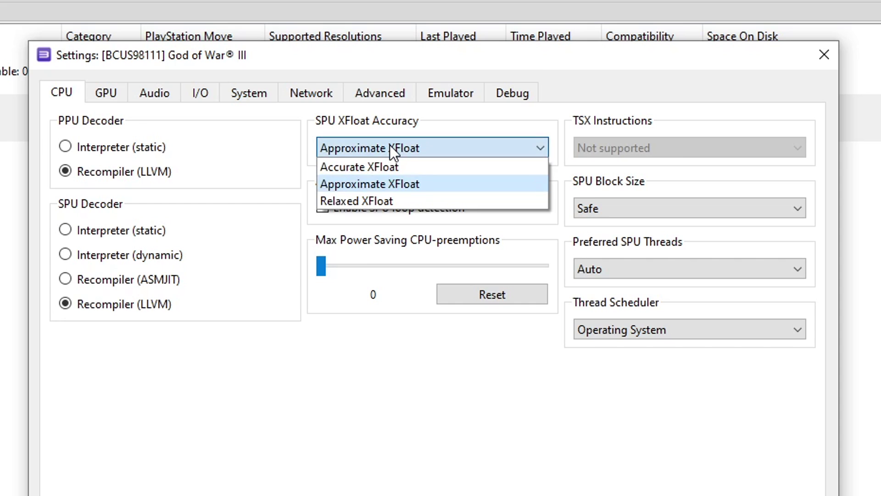
click(370, 202)
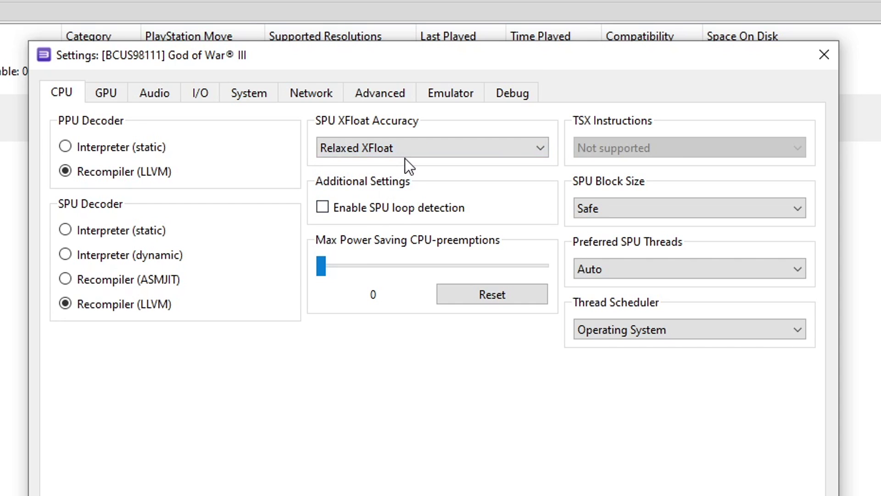
click(608, 212)
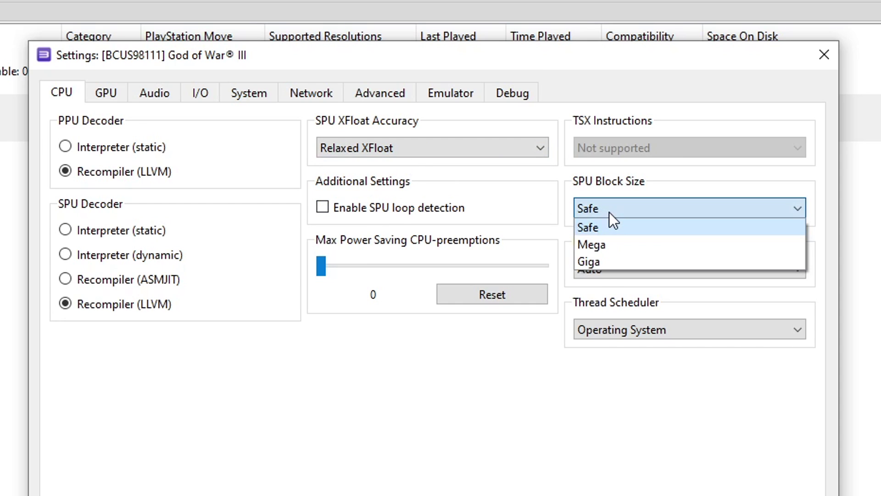
click(607, 245)
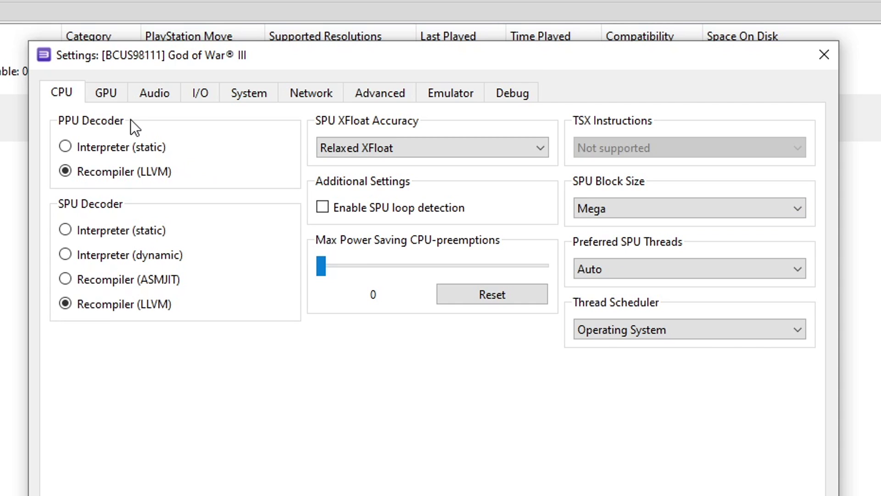
- Select Vulkan as the renderer in God of War III's GPU settings
click(106, 98)
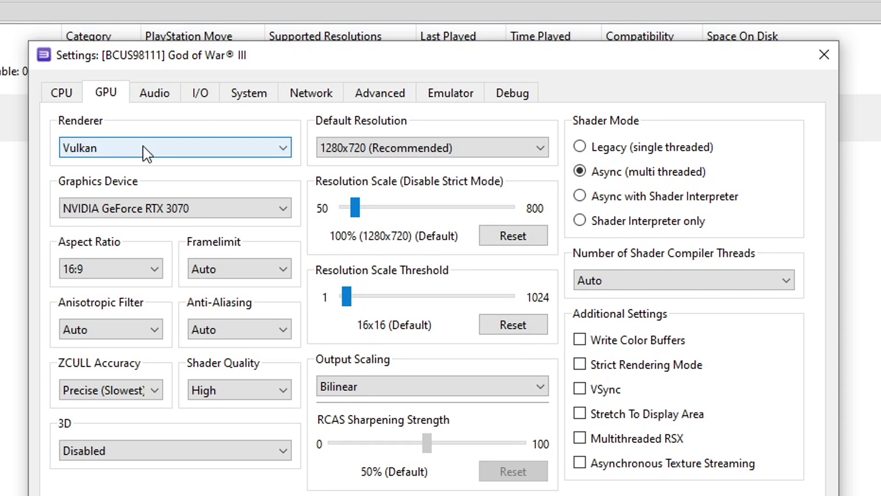
click(97, 147)
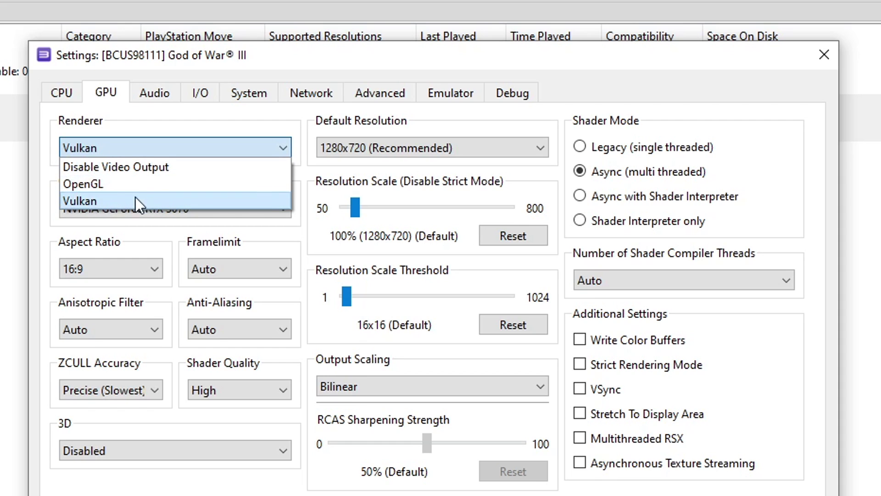
click(99, 197)
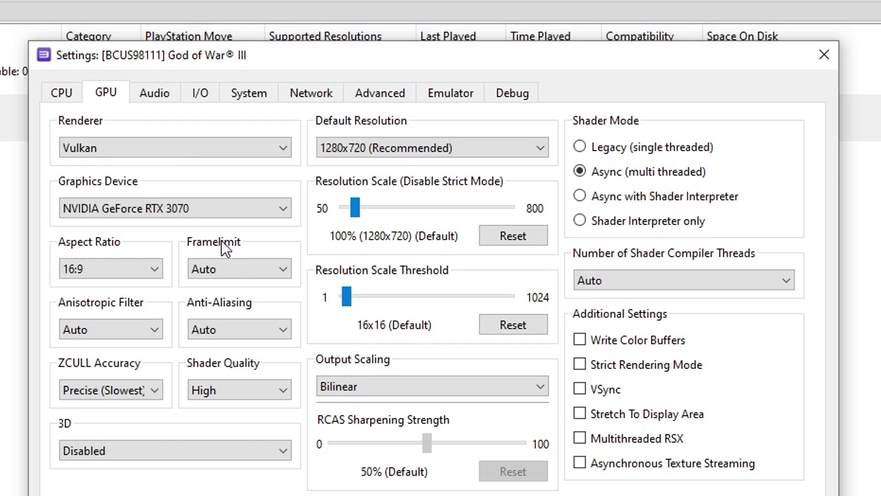
- Set God of War III's frame limit to 60
click(234, 273)
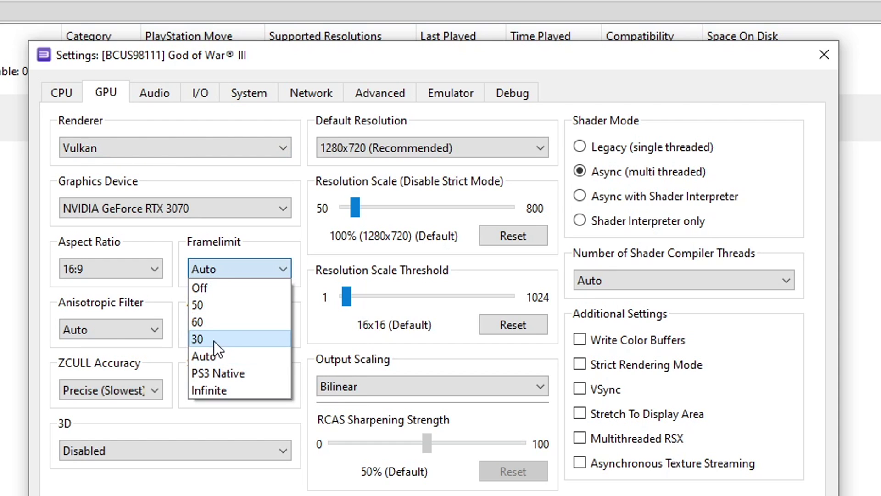
click(222, 323)
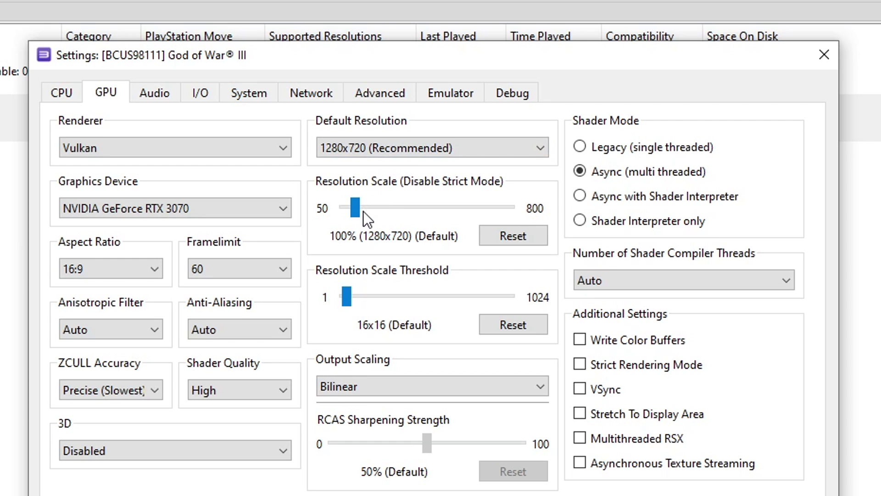
- Try a 175% resolution scale and a 160x160 resolution scale threshold, and reset both to their defaults
mouse_move(354, 204)
mouse_down()
mouse_move(368, 204)
mouse_move(356, 208)
mouse_up()
drag(356, 207, 371, 210)
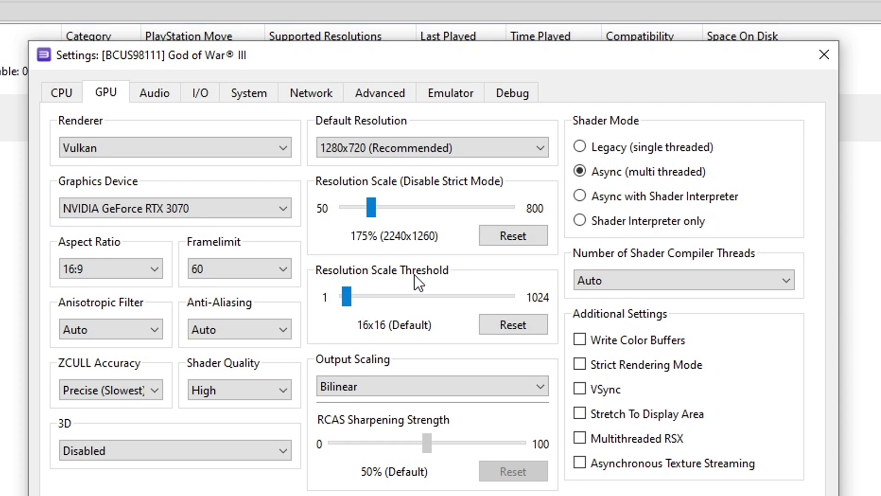
drag(346, 294, 370, 298)
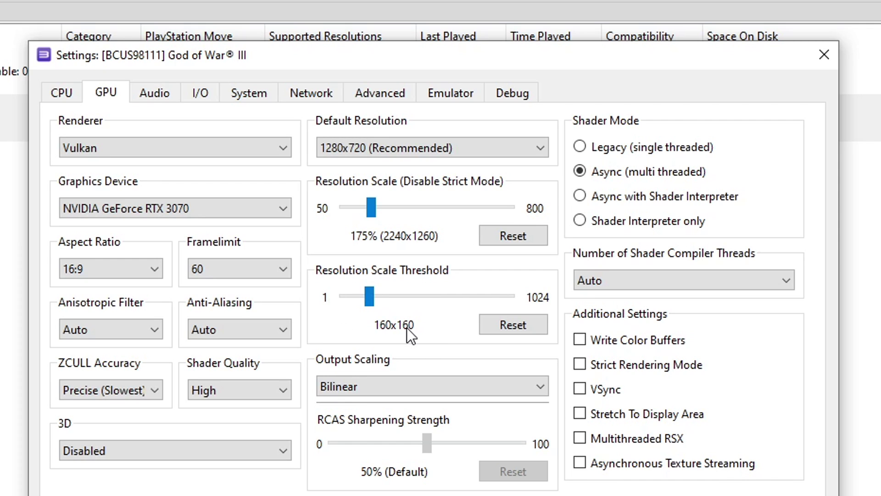
click(482, 229)
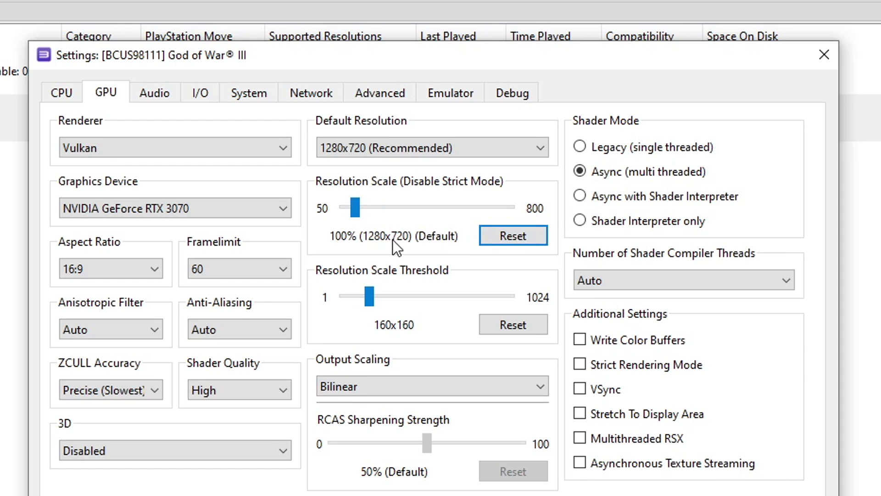
click(504, 326)
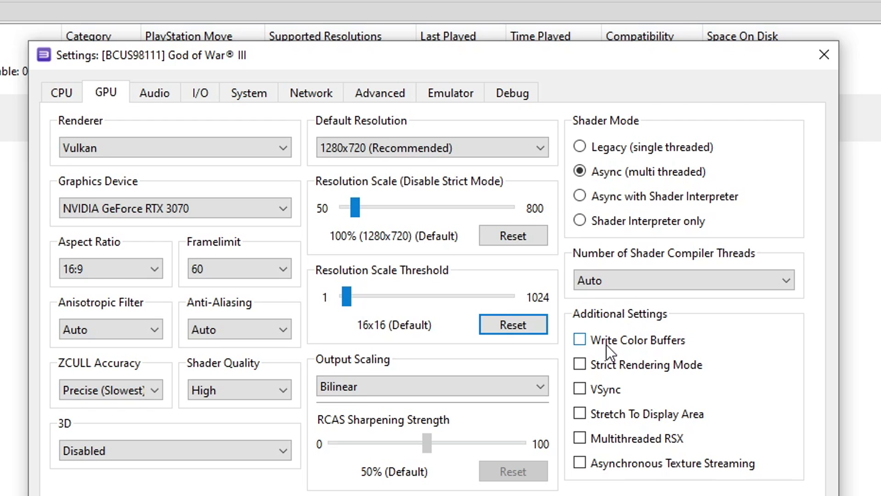
- Enable Write Color Buffers and Asynchronous Texture Streaming in God of War III's additional GPU settings
click(582, 340)
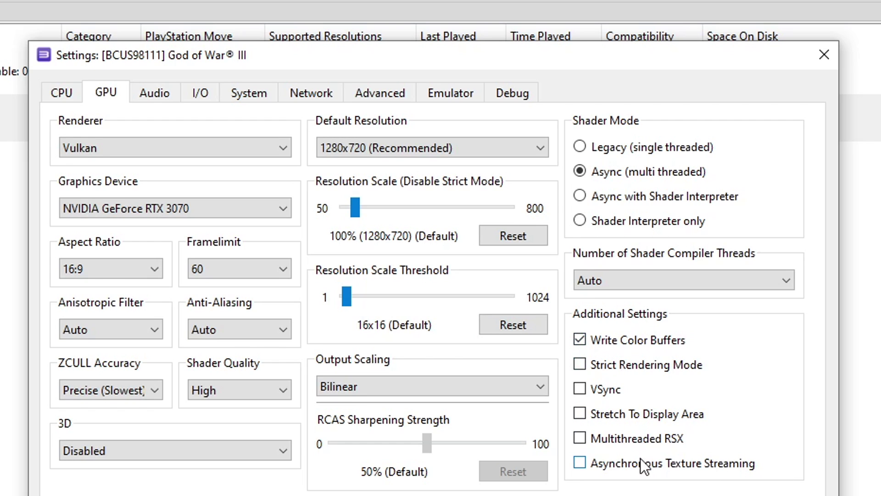
click(605, 464)
- Set RSX FIFO Accuracy to Atomic in God of War III's advanced settings
click(381, 92)
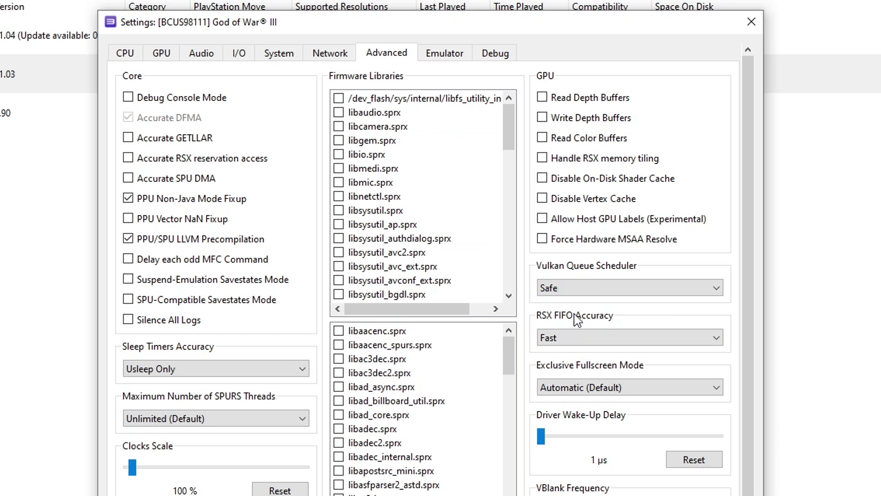
click(568, 342)
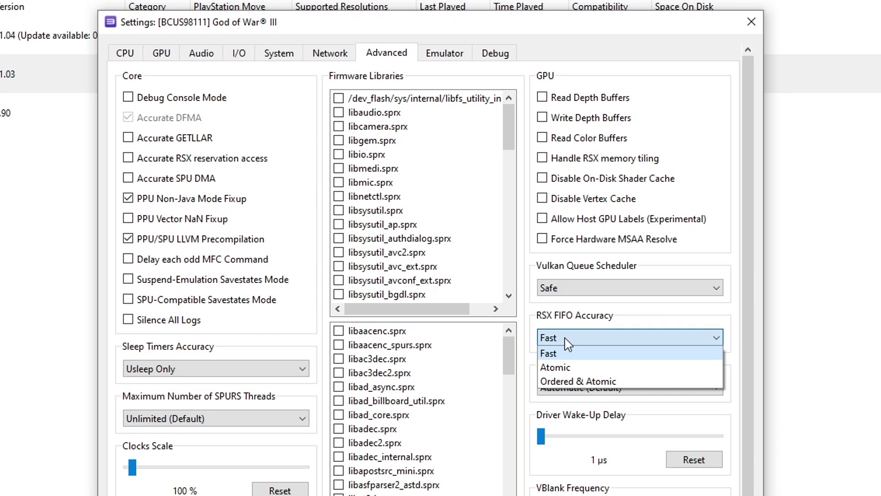
click(566, 367)
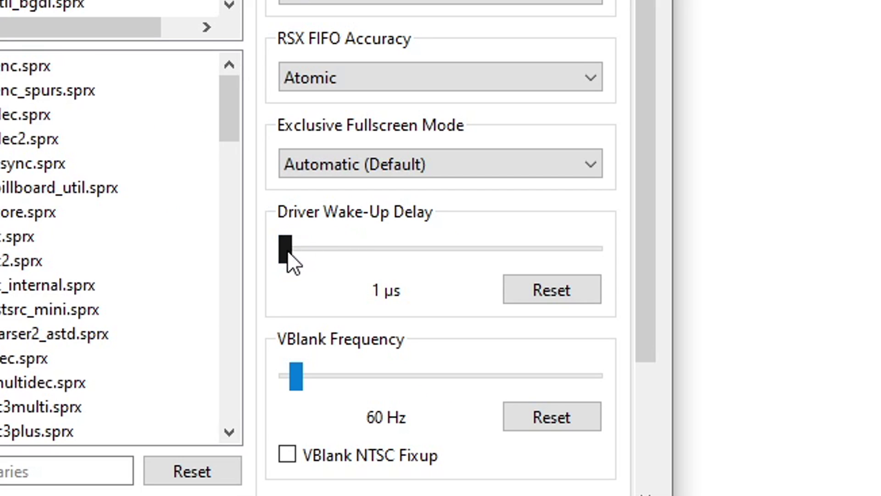
- Set the Driver Wake-Up Delay for God of War III to 50 µs
drag(288, 252, 309, 249)
key(Right)
key(Right)
key(Right)
key(Right)
key(Right)
key(Right)
key(Right)
key(Right)
key(Right)
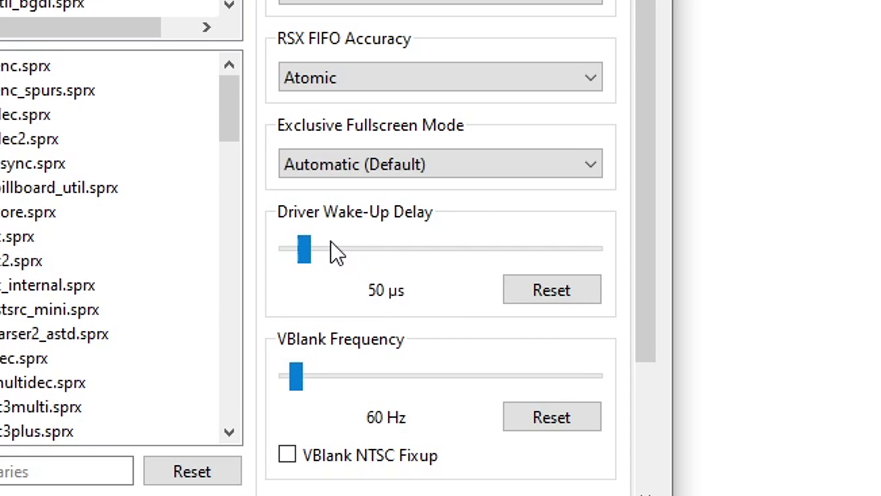
- Raise God of War III's Driver Wake-Up Delay to 100 µs and readjust it to a lower value
drag(301, 254, 324, 255)
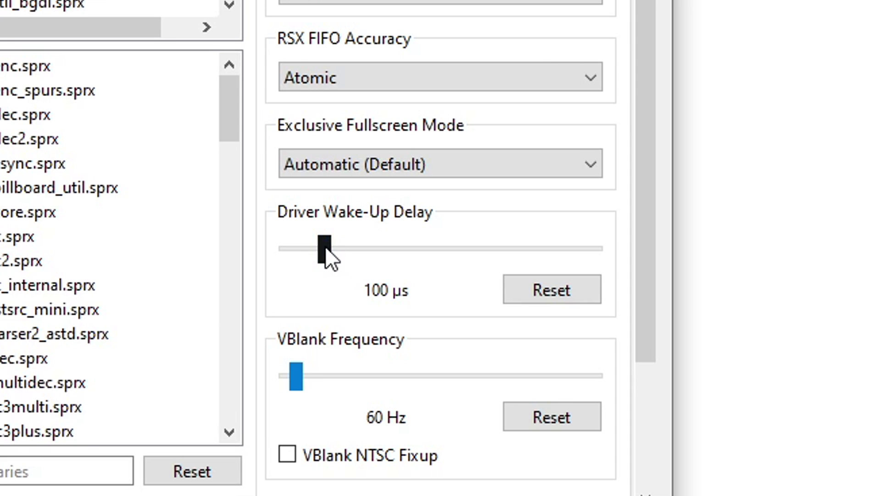
drag(325, 246, 312, 264)
key(Right)
key(Right)
key(Right)
key(Right)
key(Right)
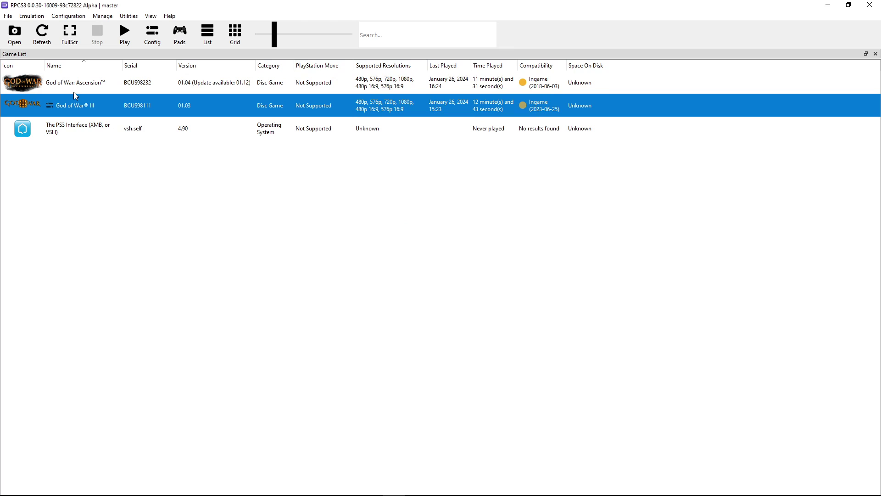
- Create a custom configuration for God of War: Ascension from global settings and set SPU Block Size to Mega
click(54, 82)
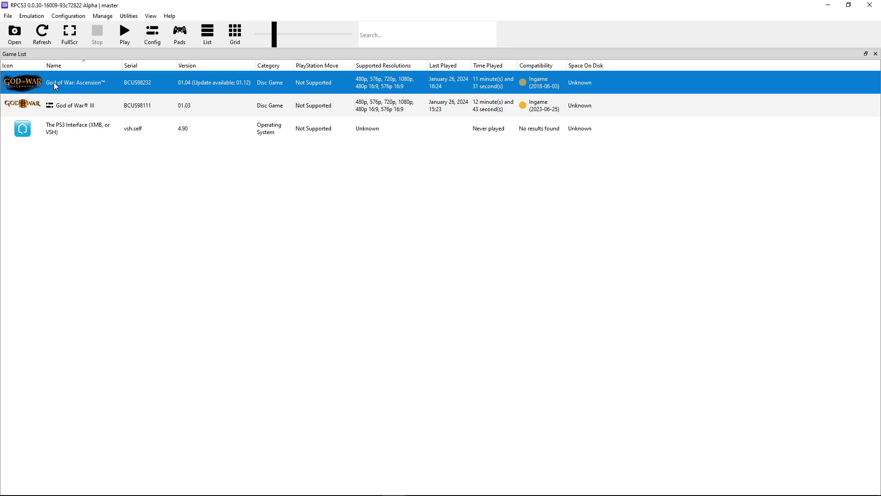
right_click(54, 81)
click(56, 80)
right_click(57, 81)
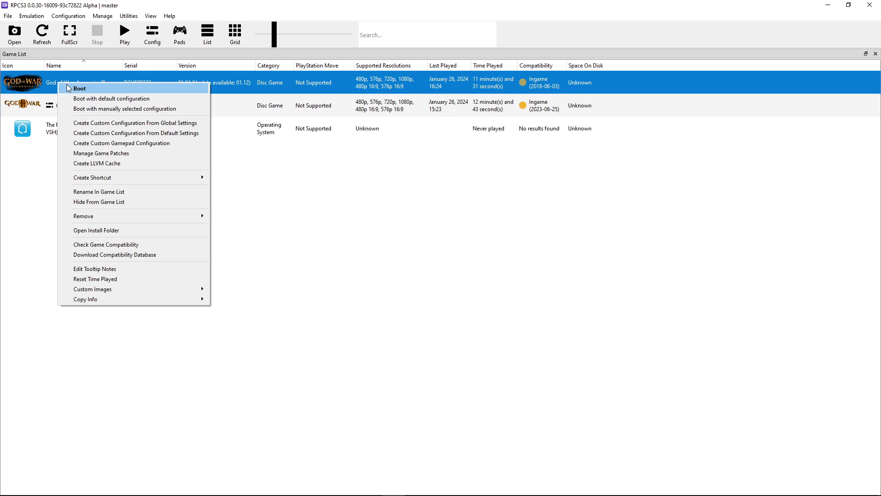
click(103, 124)
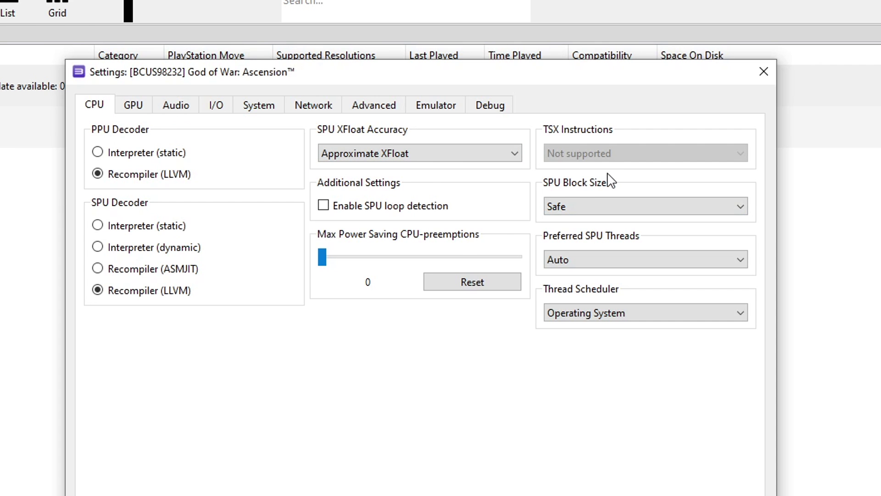
click(582, 206)
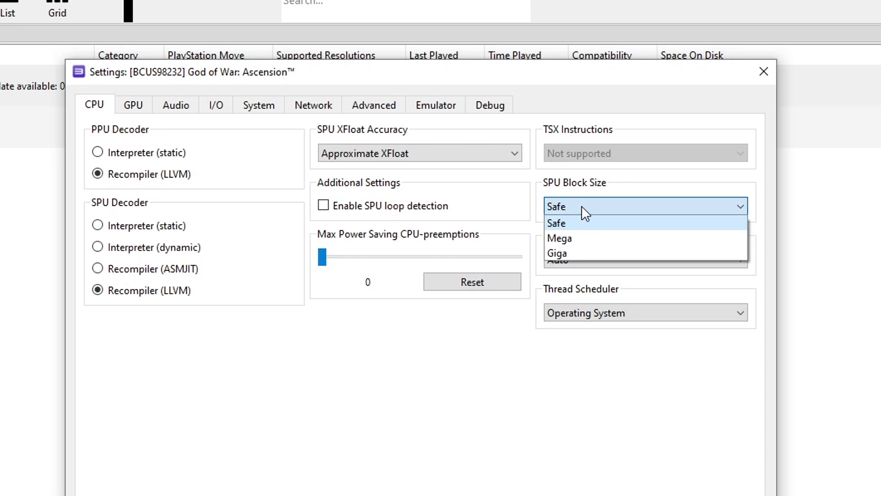
click(582, 238)
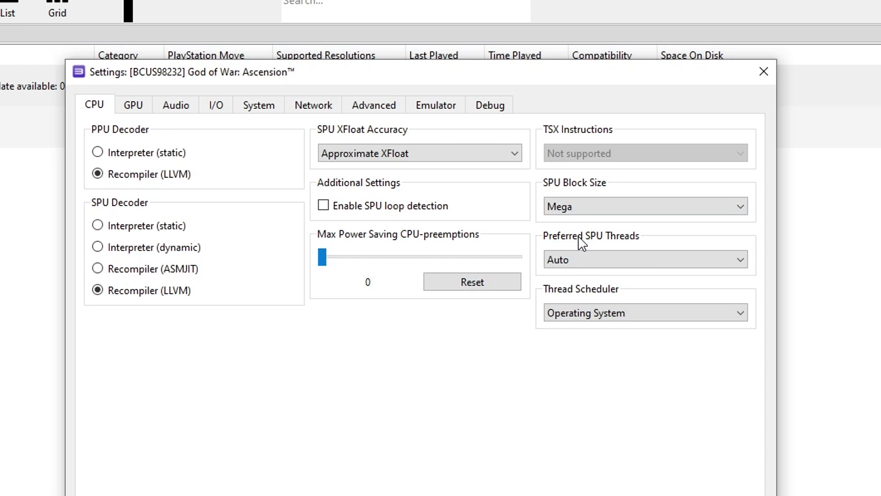
- In God of War: Ascension's GPU settings, keep Vulkan as the renderer and set the frame limit to 60
click(134, 105)
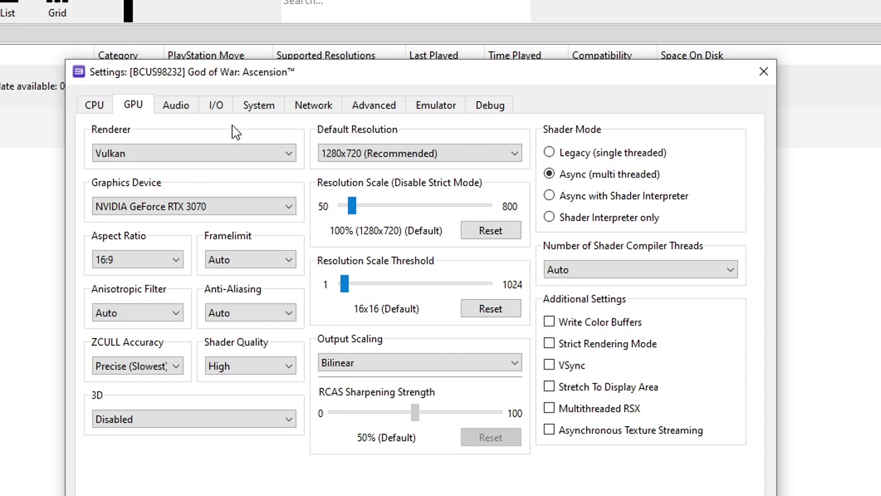
click(150, 152)
click(150, 151)
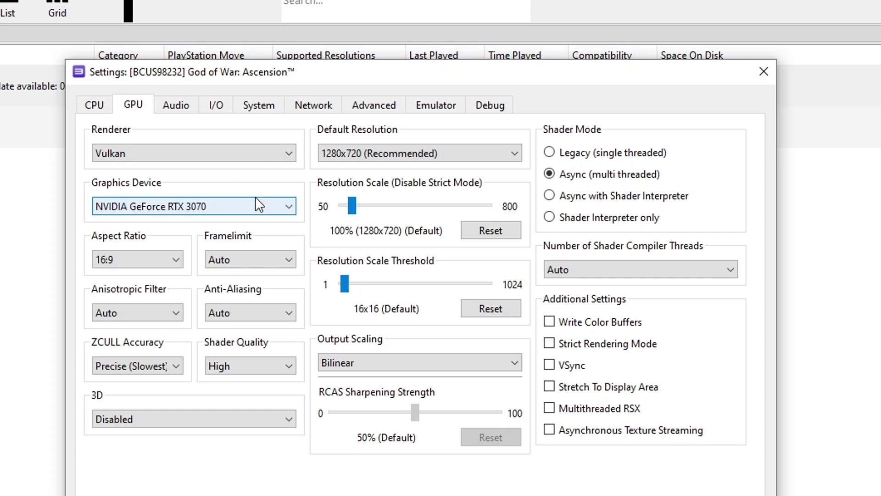
click(240, 257)
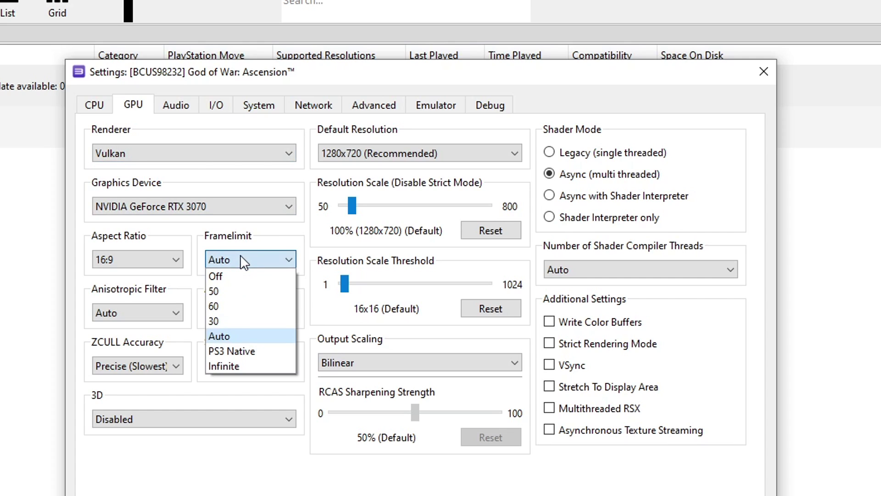
click(235, 305)
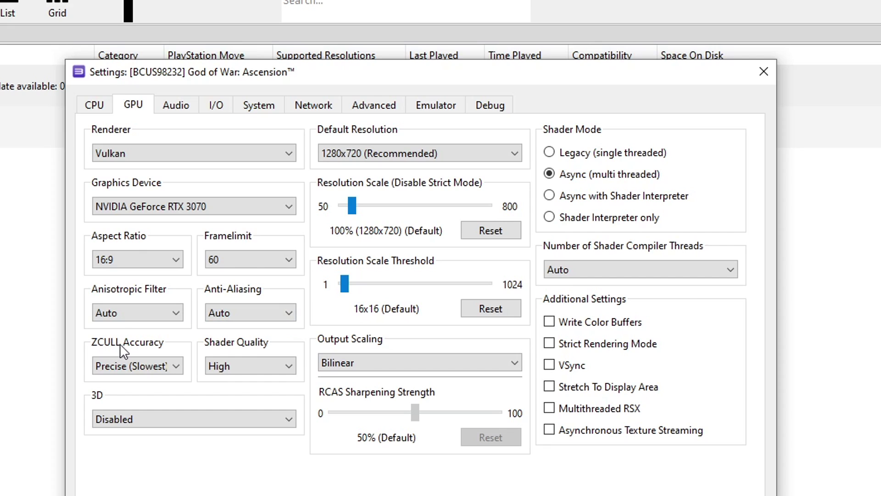
- Set ZCULL Accuracy to Relaxed (Fastest) and enable Write Color Buffers for God of War: Ascension
click(132, 364)
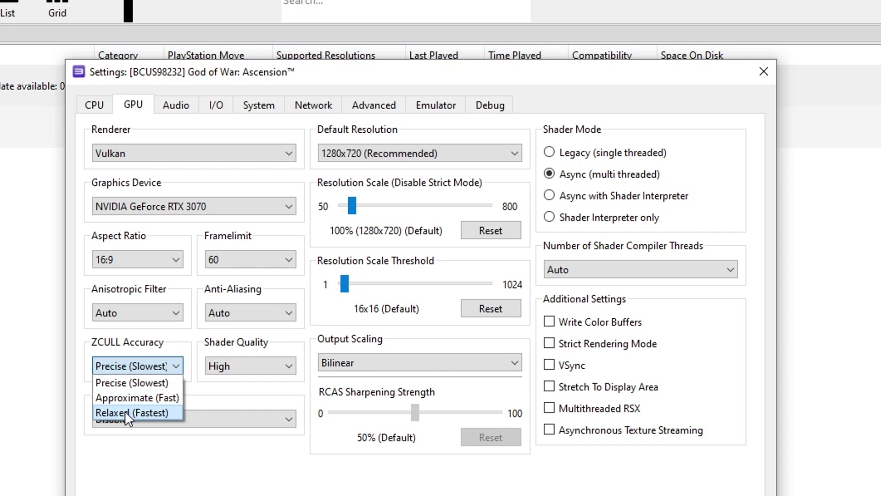
click(153, 410)
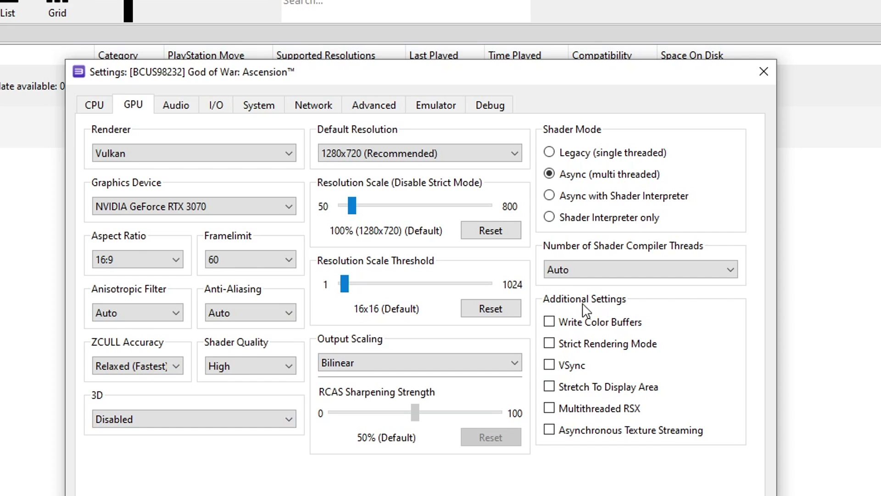
click(573, 326)
- In Ascension's advanced settings, enable Accurate RSX reservation access and set Sleep Timers Accuracy to As Host
click(381, 110)
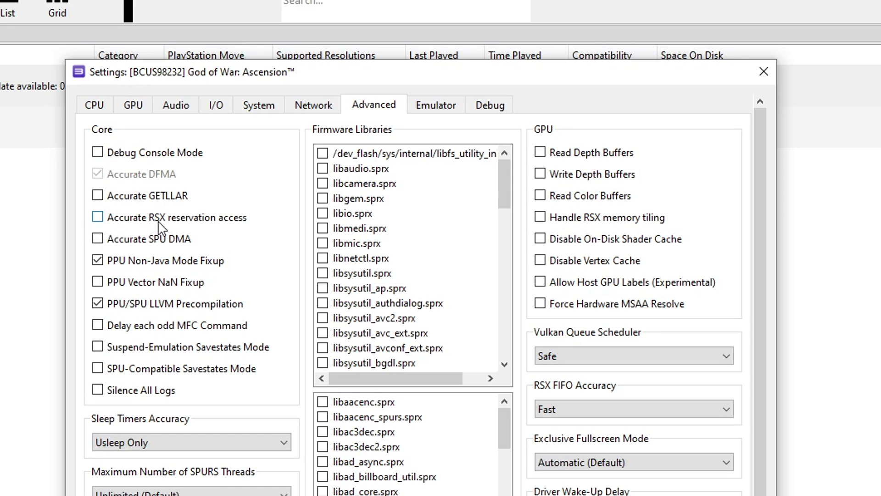
click(170, 219)
click(158, 443)
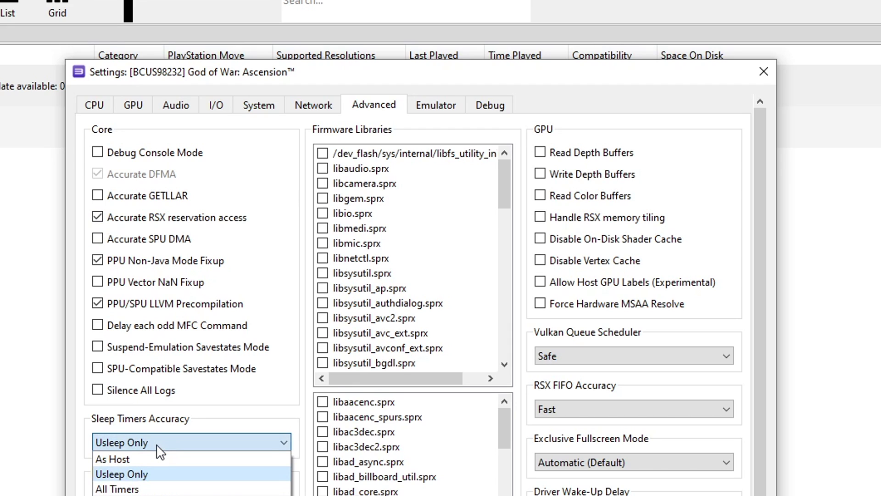
click(113, 459)
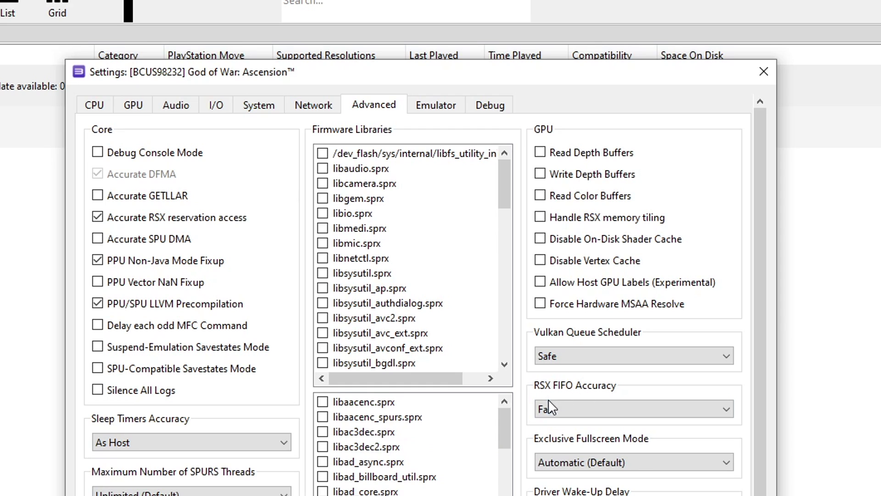
- Set RSX FIFO Accuracy to Atomic, and apply and save God of War: Ascension's custom configuration
click(558, 413)
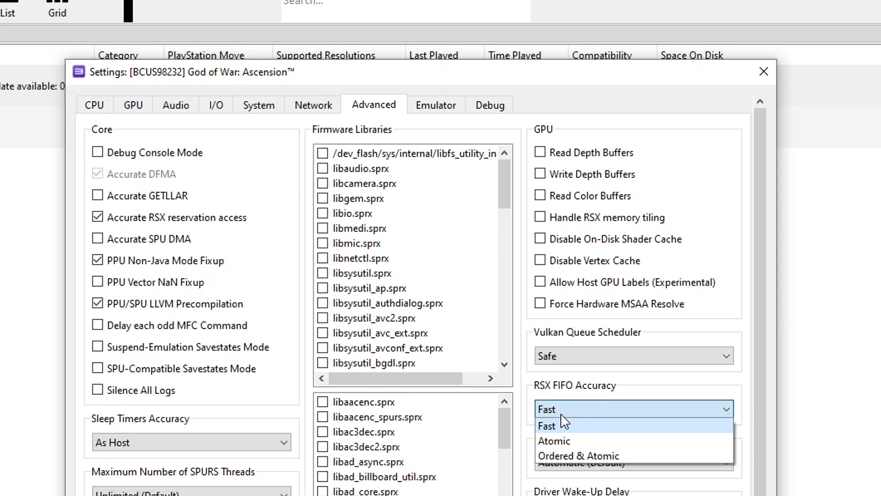
click(565, 441)
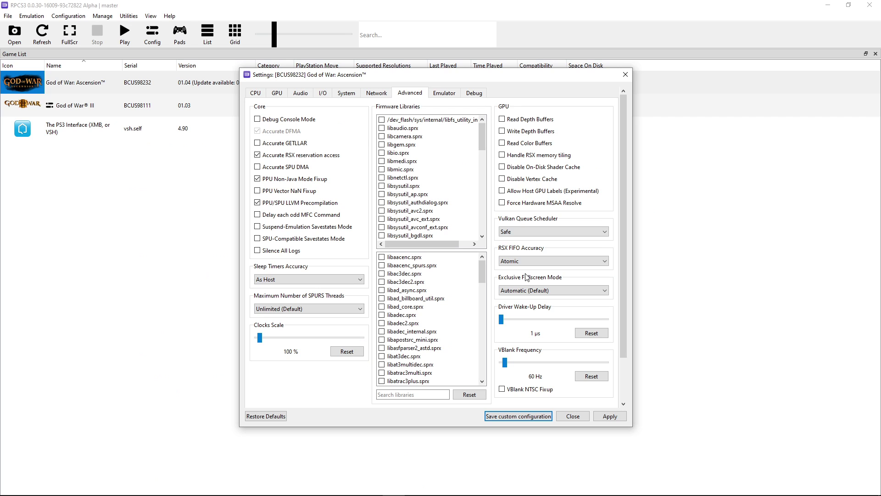
click(609, 416)
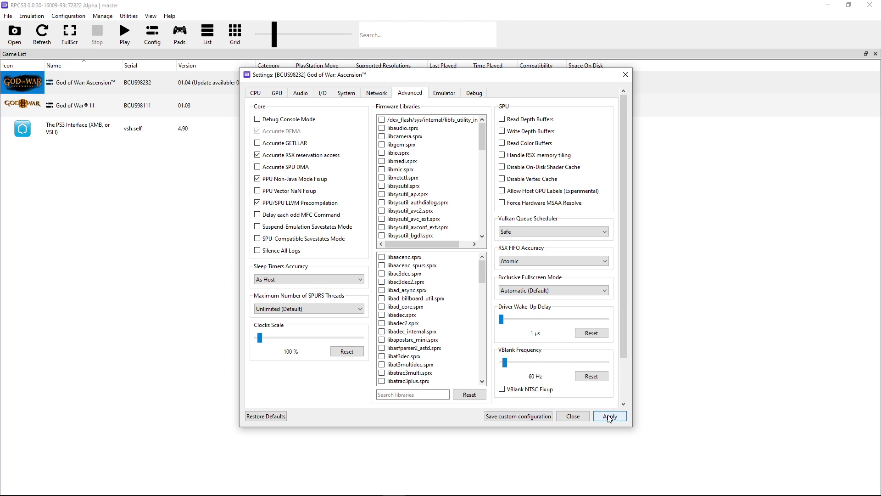
click(527, 416)
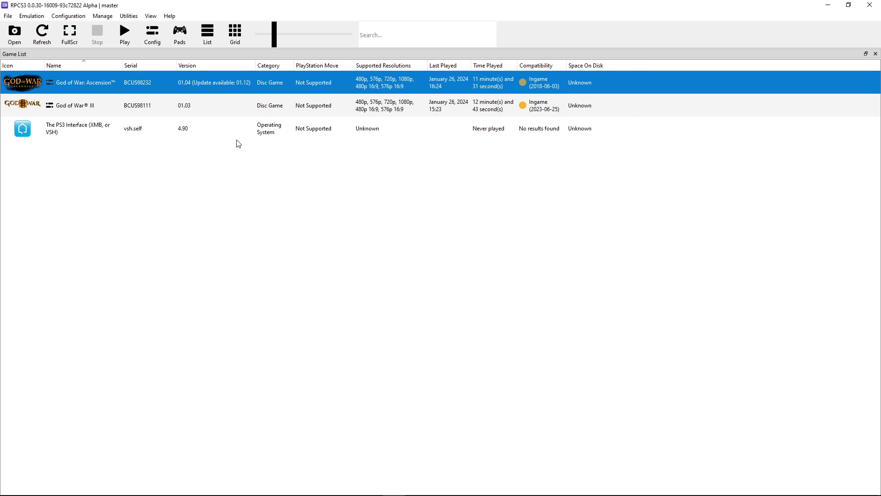
- In the gamepad settings, select XInput as Player 1's handler and close the dialog
click(180, 35)
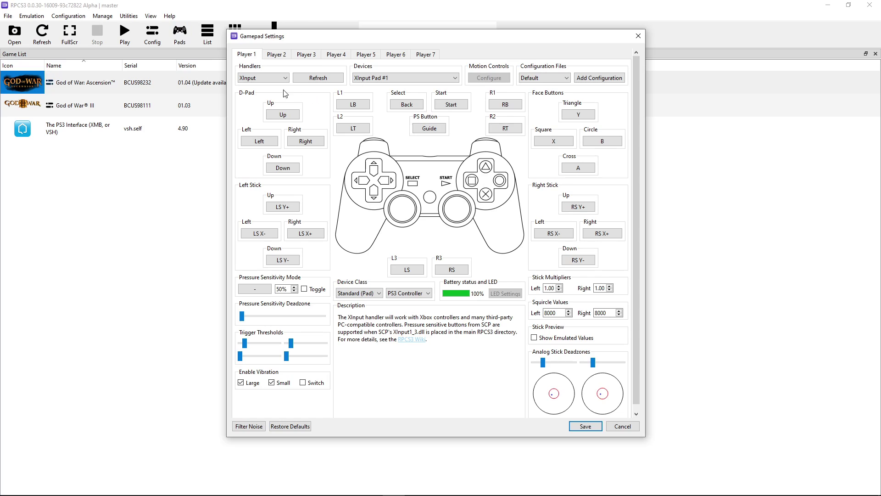
click(268, 81)
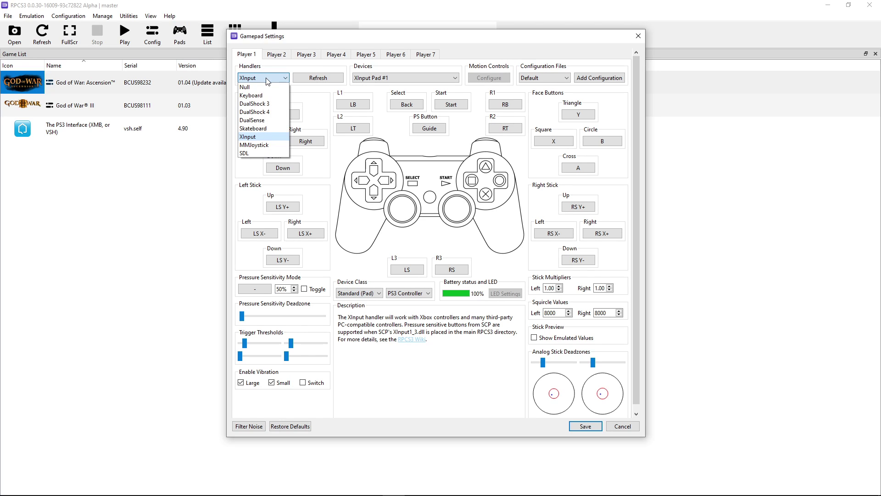
click(255, 137)
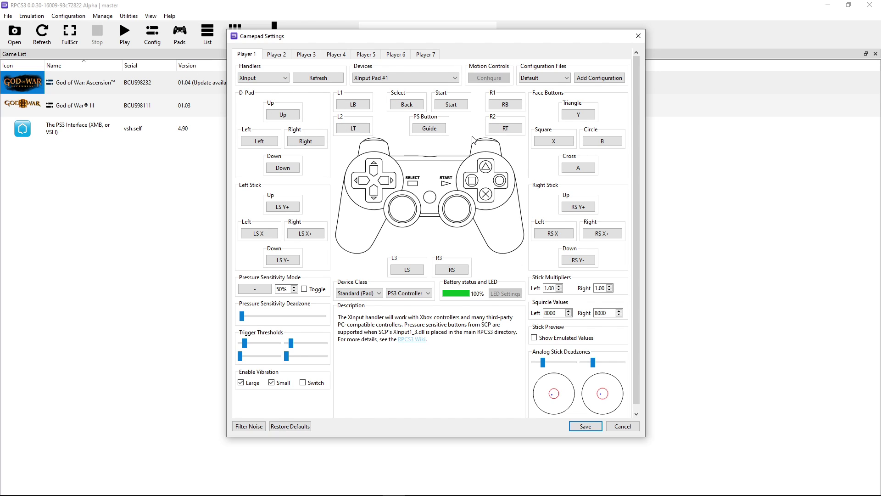
key(Escape)
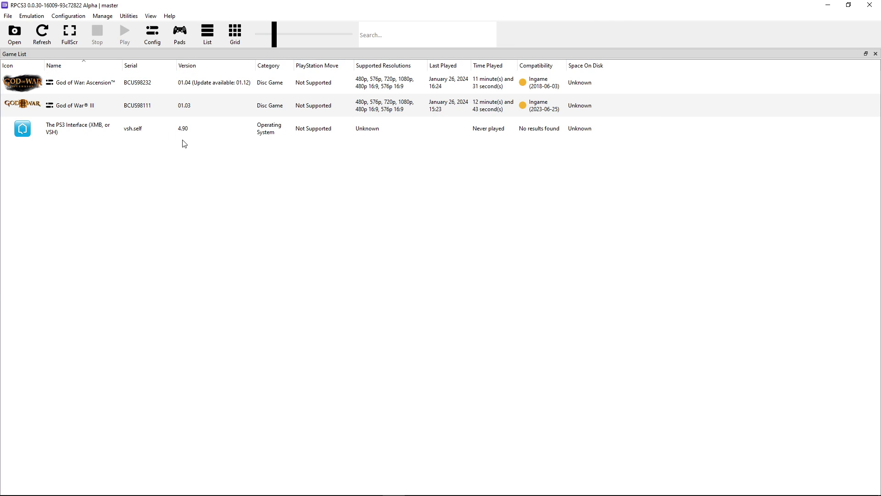
- Boot God of War III and decline installing the God of War Saga - Digital Manual package
click(72, 108)
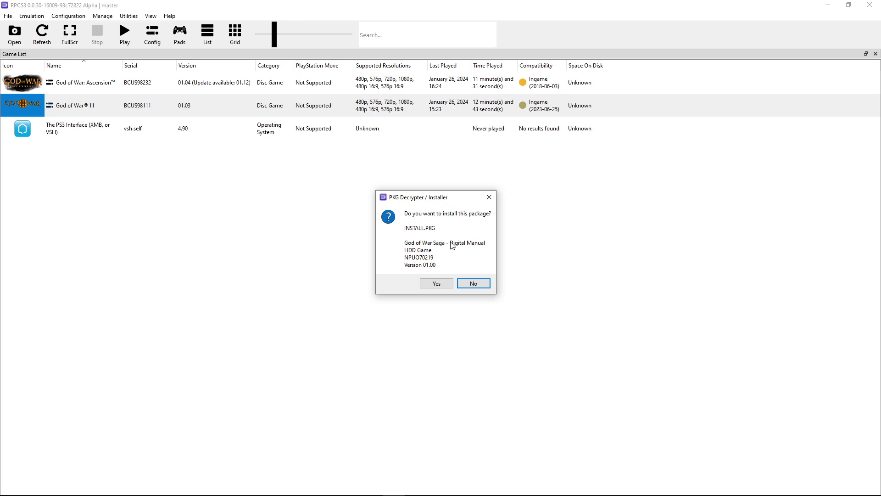
click(473, 283)
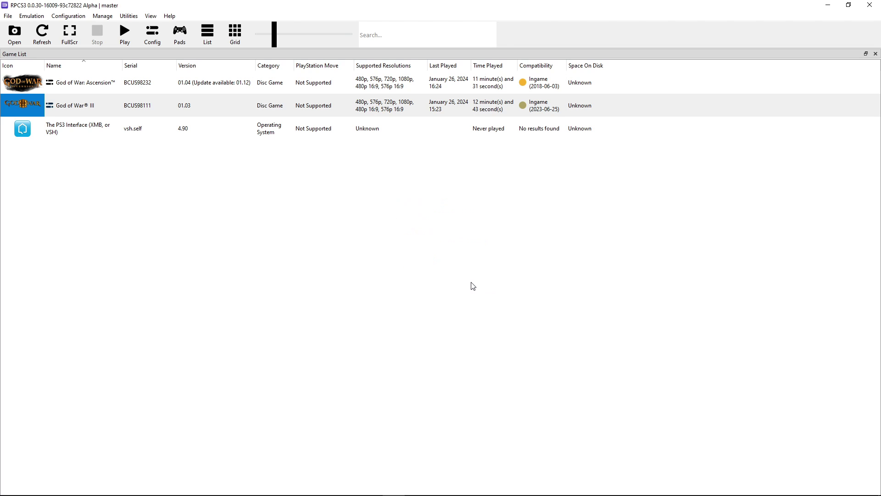